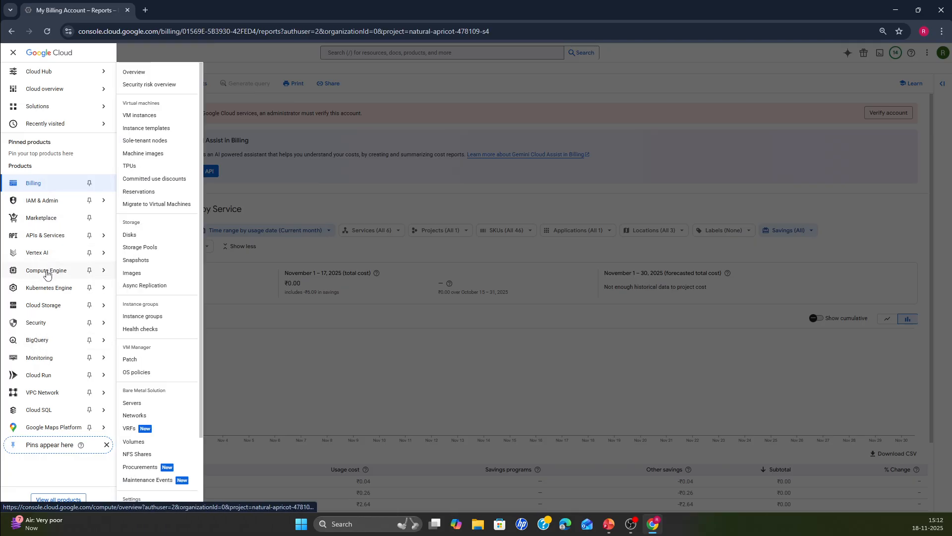
- Open the VPC networks page and create a new project named vpc-demo-project
{"action": "left_click", "coordinate": [40, 401]}
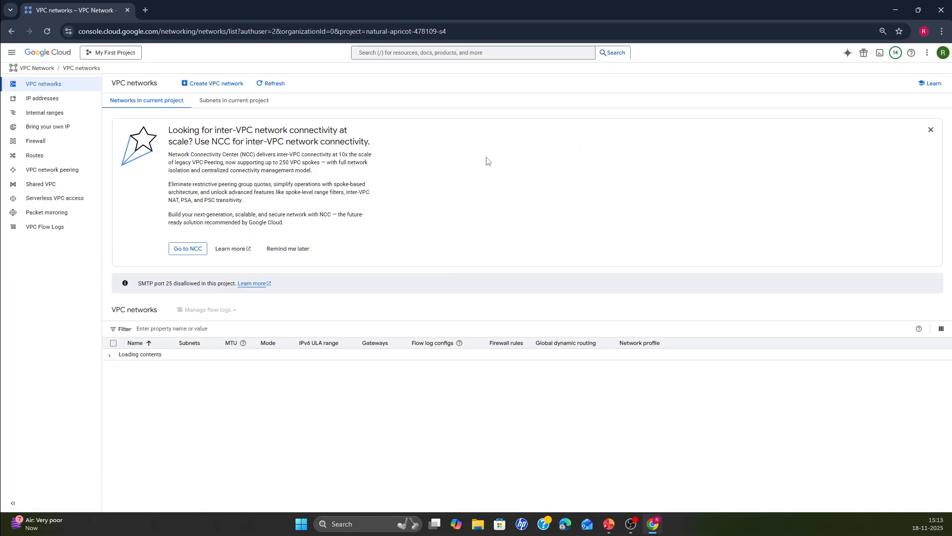
{"action": "left_click", "coordinate": [113, 54]}
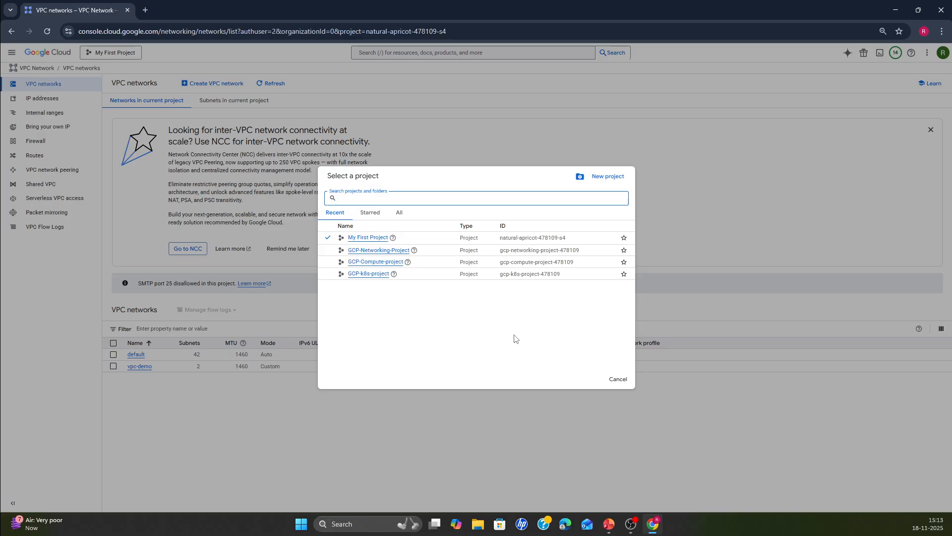
{"action": "left_click", "coordinate": [605, 178]}
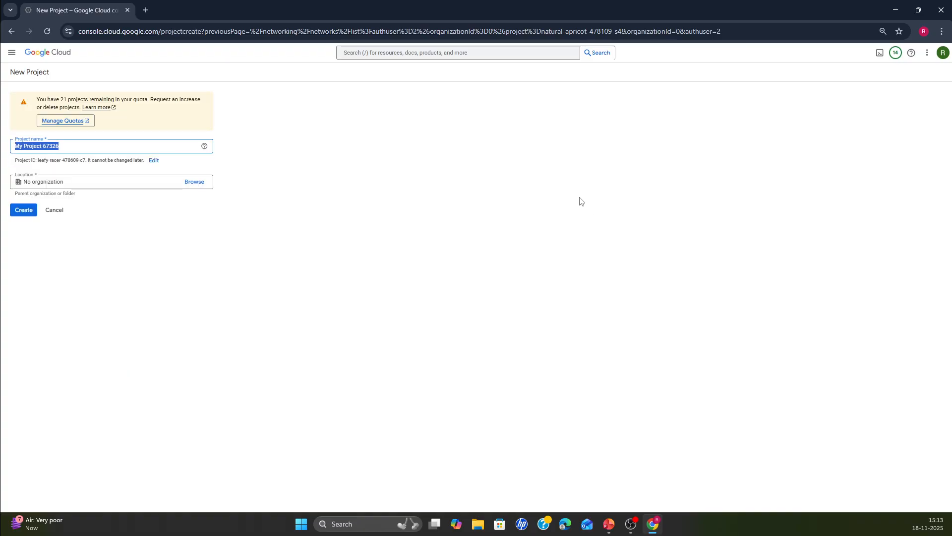
{"action": "left_click", "coordinate": [118, 145]}
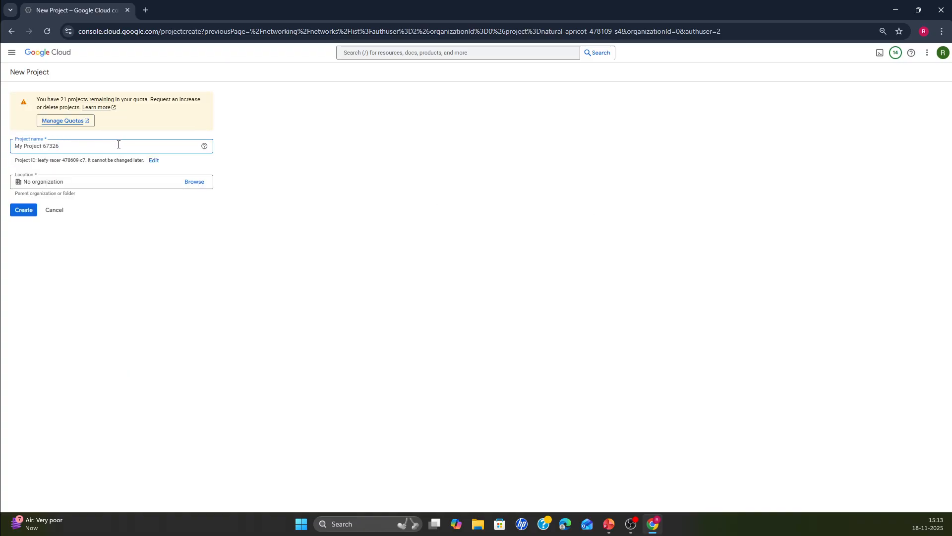
{"action": "key", "text": "BackSpace"}
{"action": "key", "text": "BackSpace"}
{"action": "key", "text": "BackSpace"}
{"action": "key", "text": "BackSpace"}
{"action": "key", "text": "BackSpace"}
{"action": "key", "text": "BackSpace"}
{"action": "key", "text": "BackSpace"}
{"action": "key", "text": "BackSpace"}
{"action": "key", "text": "BackSpace"}
{"action": "key", "text": "BackSpace"}
{"action": "key", "text": "BackSpace"}
{"action": "key", "text": "BackSpace"}
{"action": "key", "text": "BackSpace"}
{"action": "key", "text": "BackSpace"}
{"action": "key", "text": "BackSpace"}
{"action": "type", "text": "vpc-demo-project"}
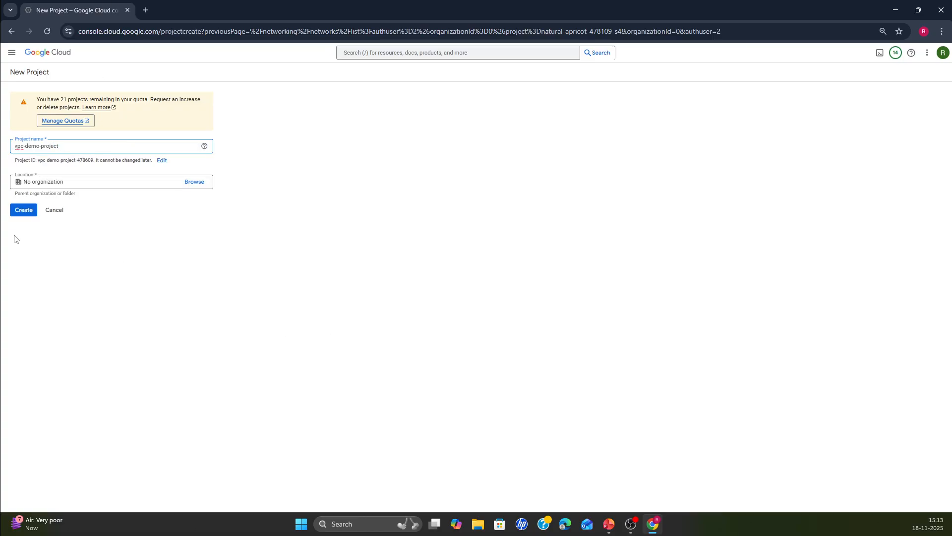
{"action": "left_click", "coordinate": [25, 211]}
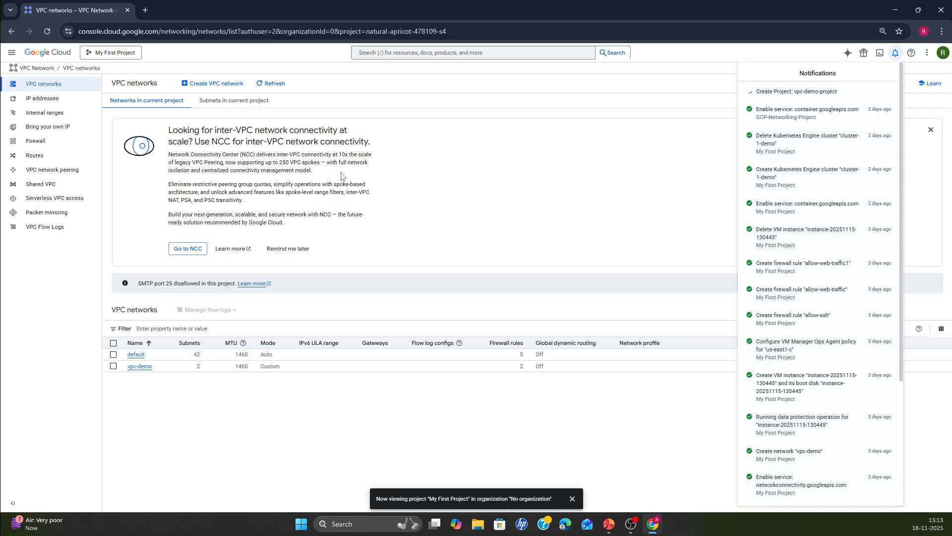
- Switch the console to the vpc-demo-project project
{"action": "left_click", "coordinate": [107, 54]}
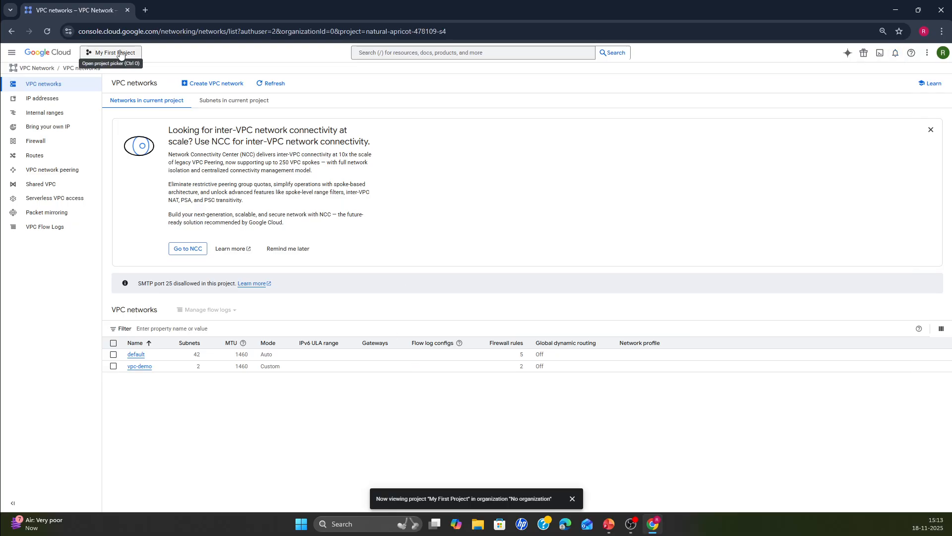
{"action": "left_click", "coordinate": [119, 54]}
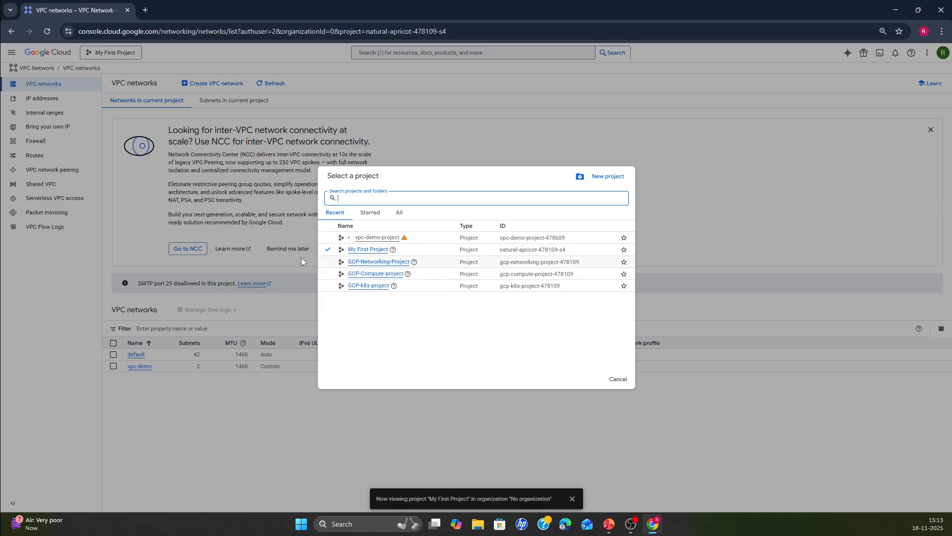
{"action": "left_click", "coordinate": [370, 238]}
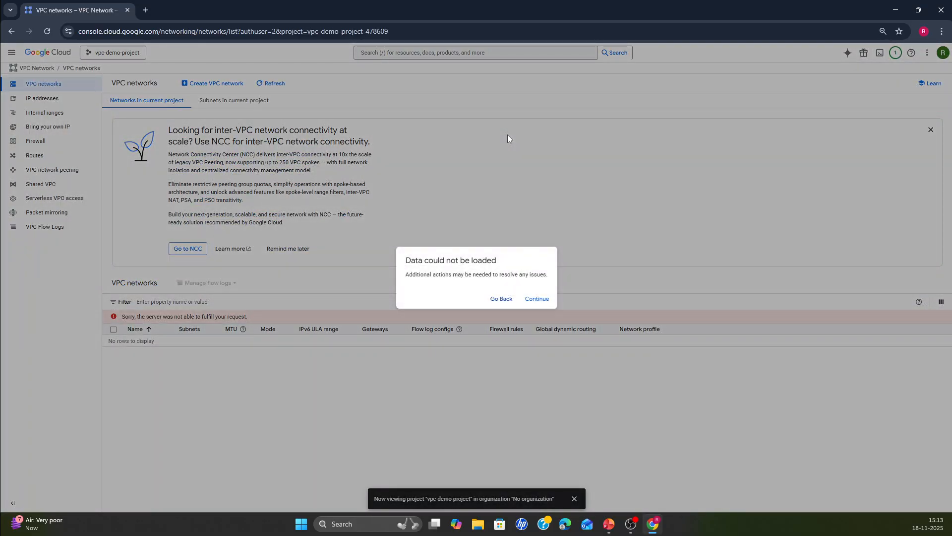
- Continue to the Compute Engine API page and enable the API for vpc-demo-project
{"action": "left_click", "coordinate": [538, 300]}
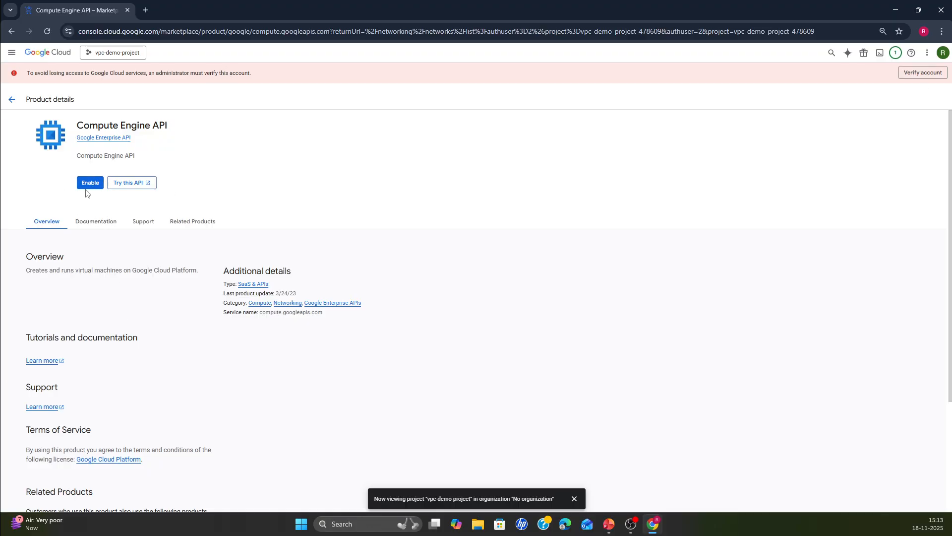
{"action": "left_click", "coordinate": [90, 183]}
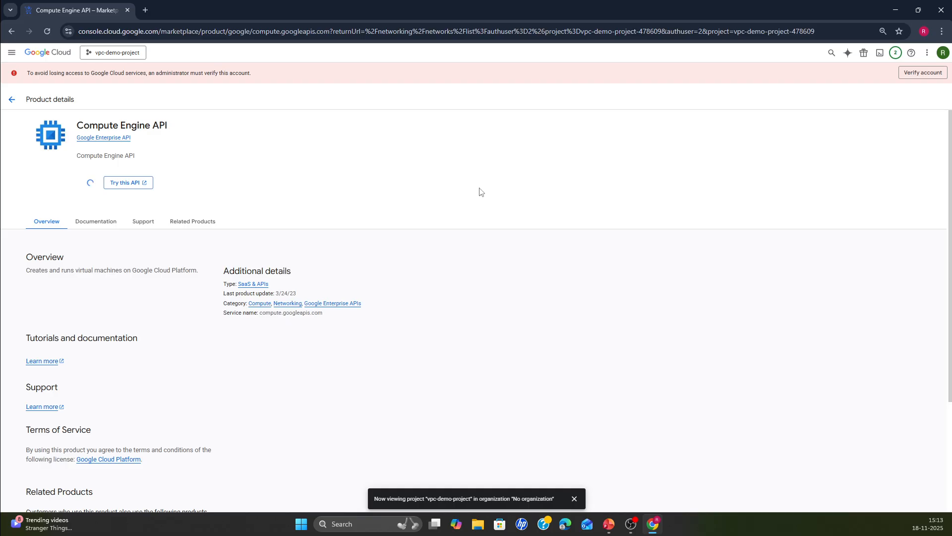
{"action": "left_click", "coordinate": [12, 99]}
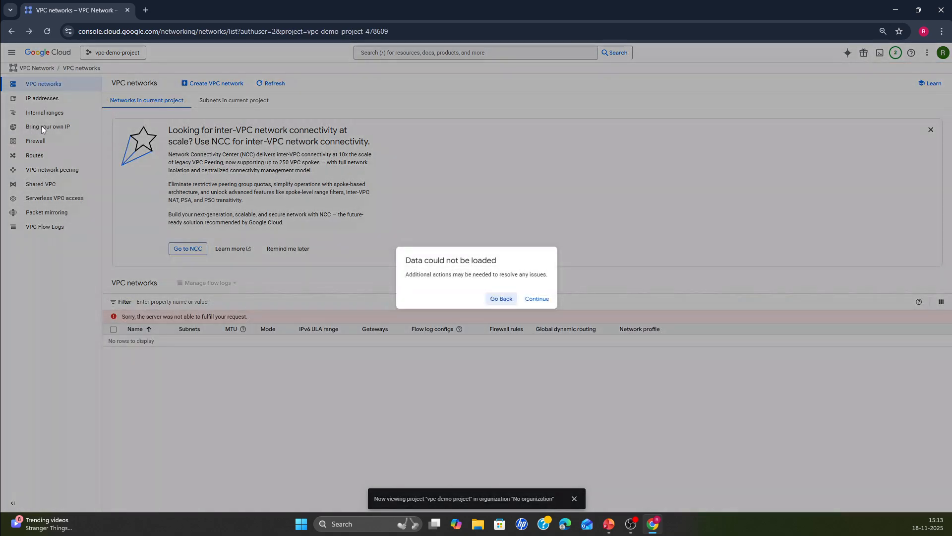
{"action": "left_click", "coordinate": [537, 299]}
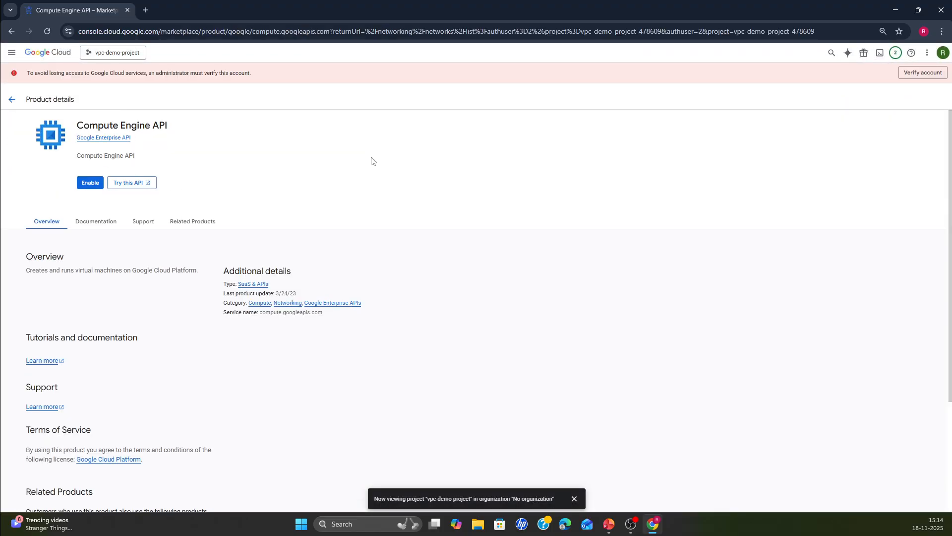
{"action": "left_click", "coordinate": [90, 182]}
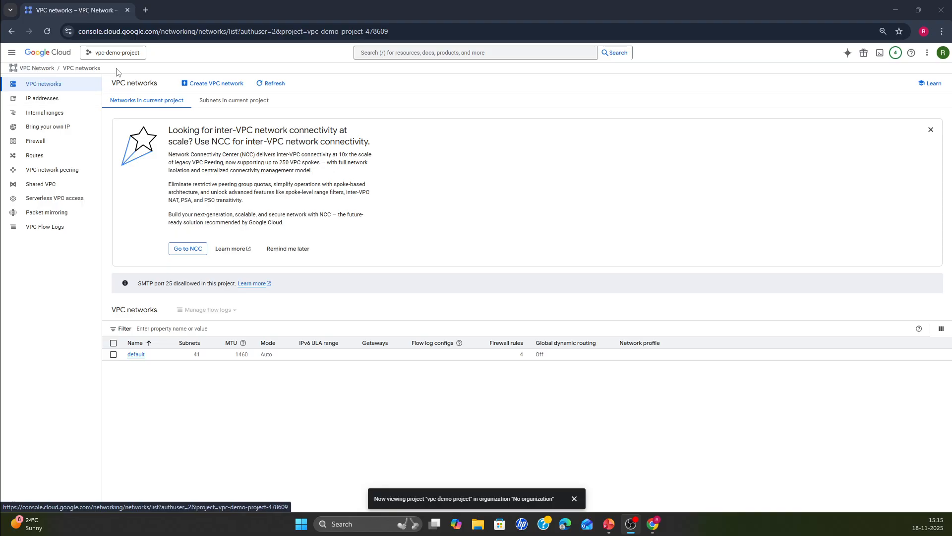
{"action": "left_click", "coordinate": [103, 55]}
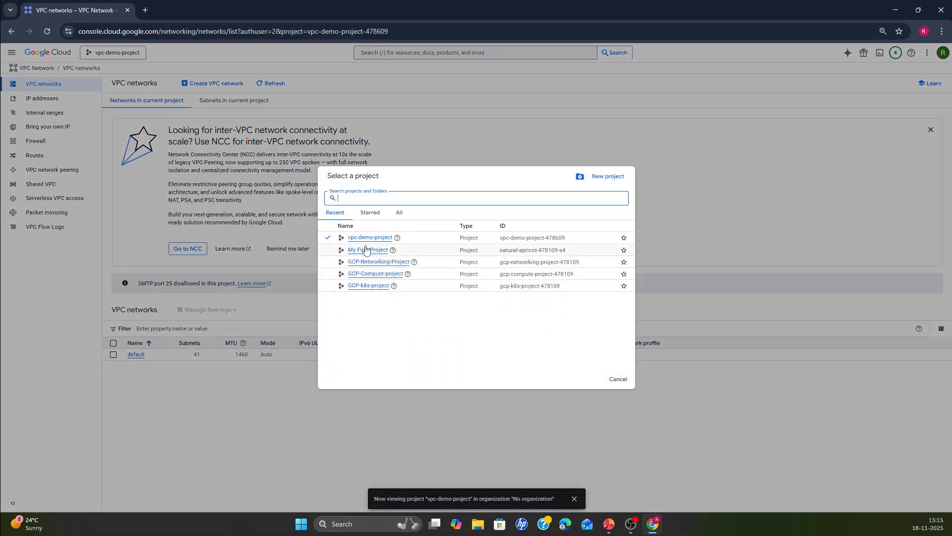
{"action": "left_click", "coordinate": [615, 380]}
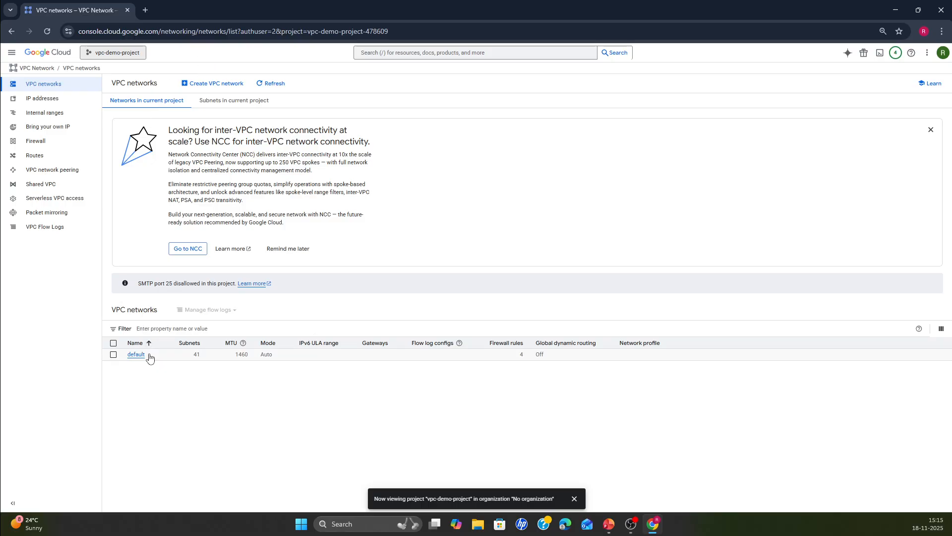
{"action": "left_click_drag", "start_coordinate": [147, 355], "coordinate": [128, 361]}
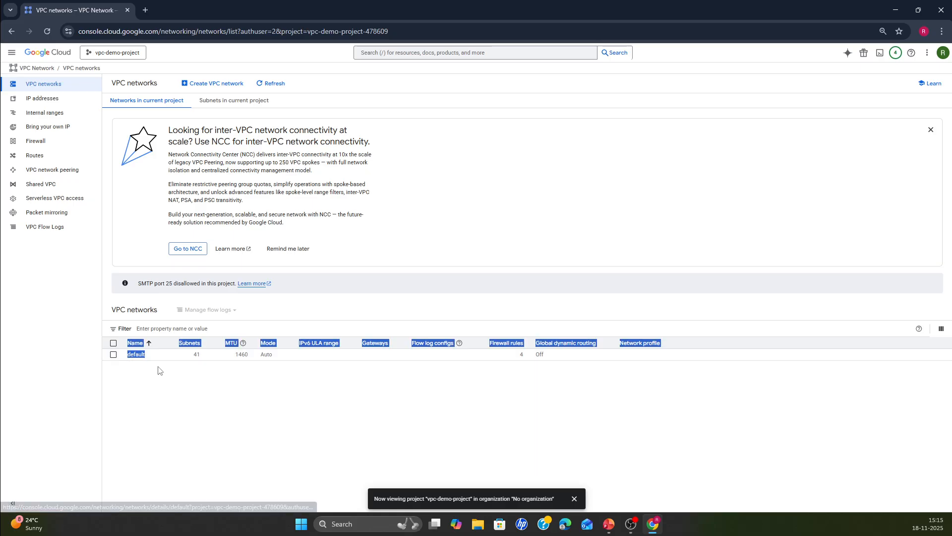
{"action": "left_click", "coordinate": [238, 407]}
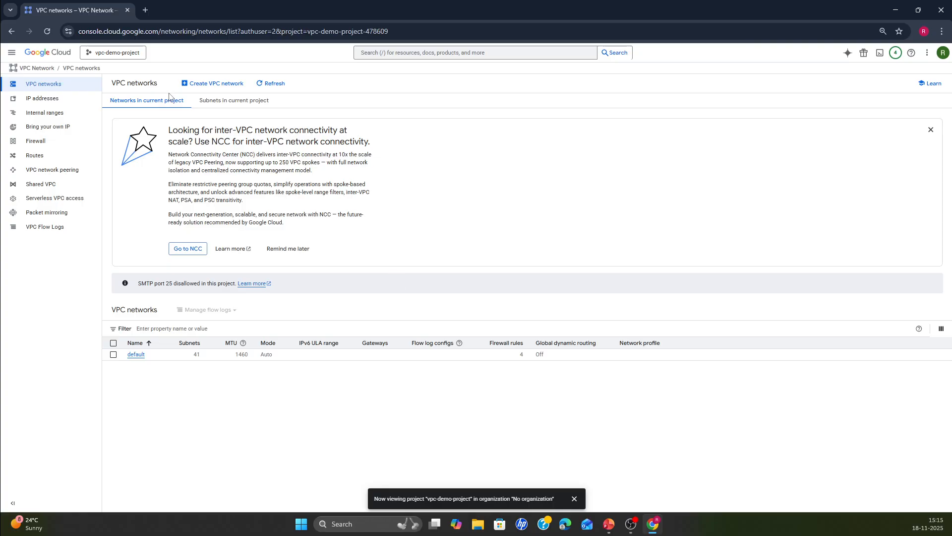
- Start creating a VPC network and name it my-demo-vpc
{"action": "left_click", "coordinate": [202, 90]}
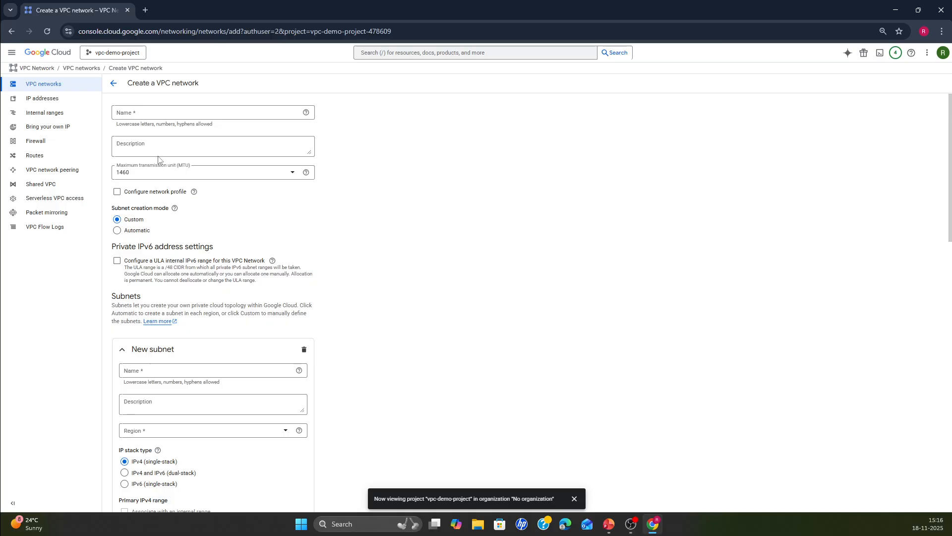
{"action": "left_click", "coordinate": [137, 115]}
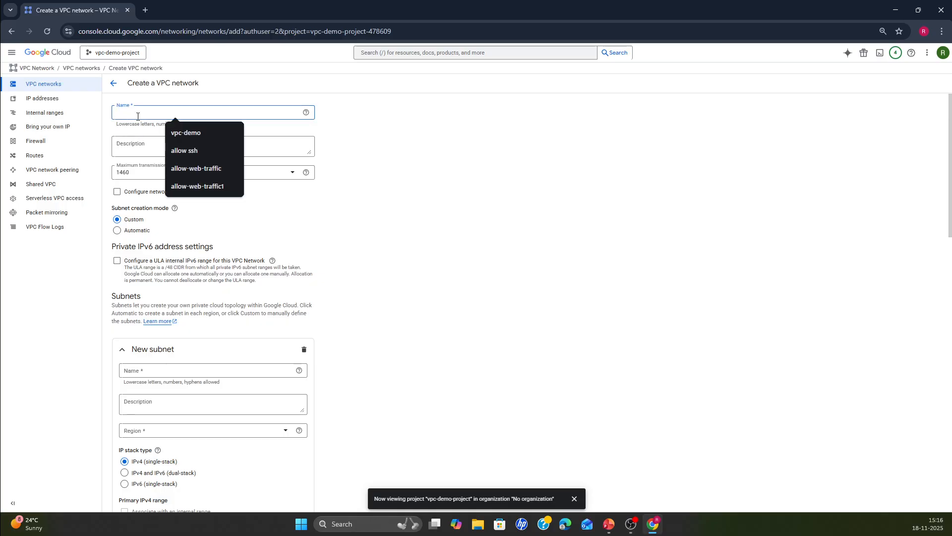
{"action": "type", "text": "my-d"}
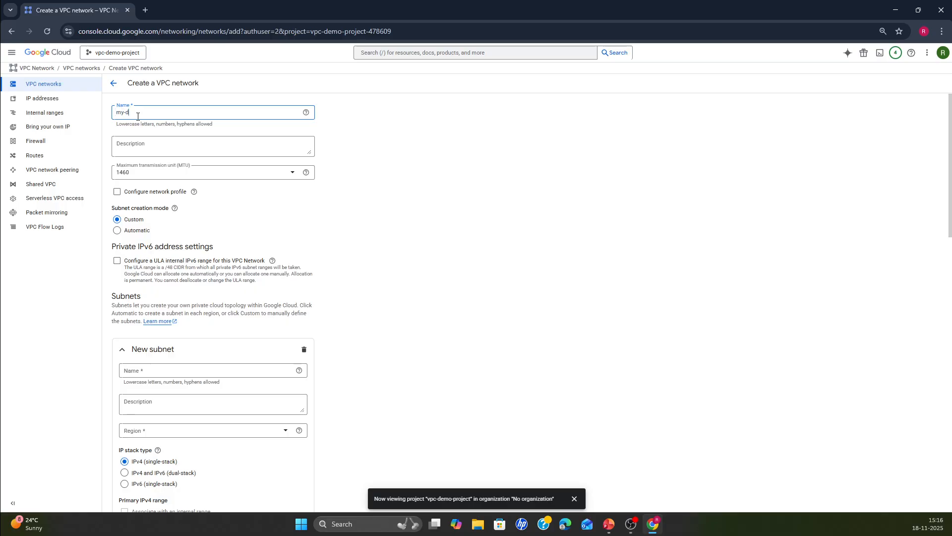
{"action": "type", "text": "emo-vpc"}
{"action": "left_click", "coordinate": [480, 280]}
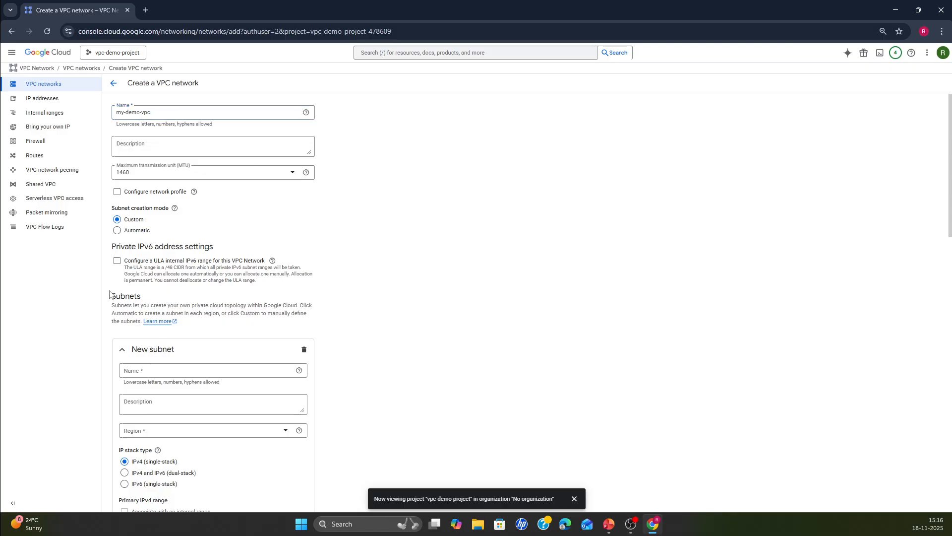
- Name the network's first subnet web-subnet and set its region to us-east1 (South Carolina)
{"action": "scroll", "coordinate": [570, 275], "scroll_direction": "down", "scroll_amount": 3}
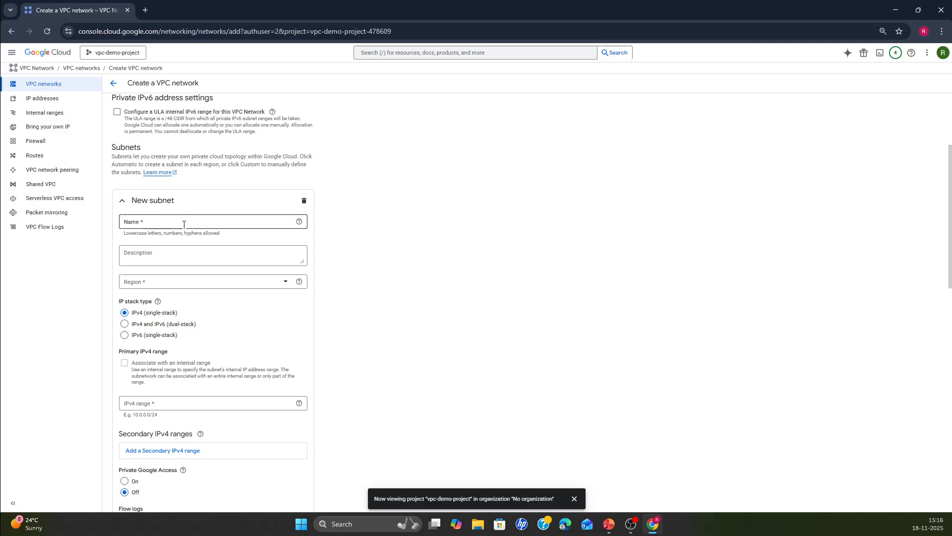
{"action": "left_click", "coordinate": [155, 221]}
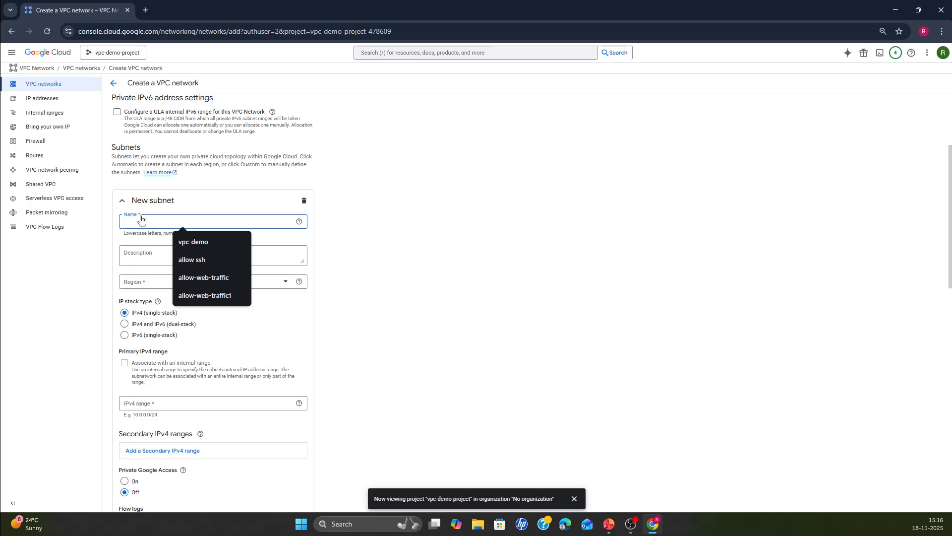
{"action": "type", "text": "web"}
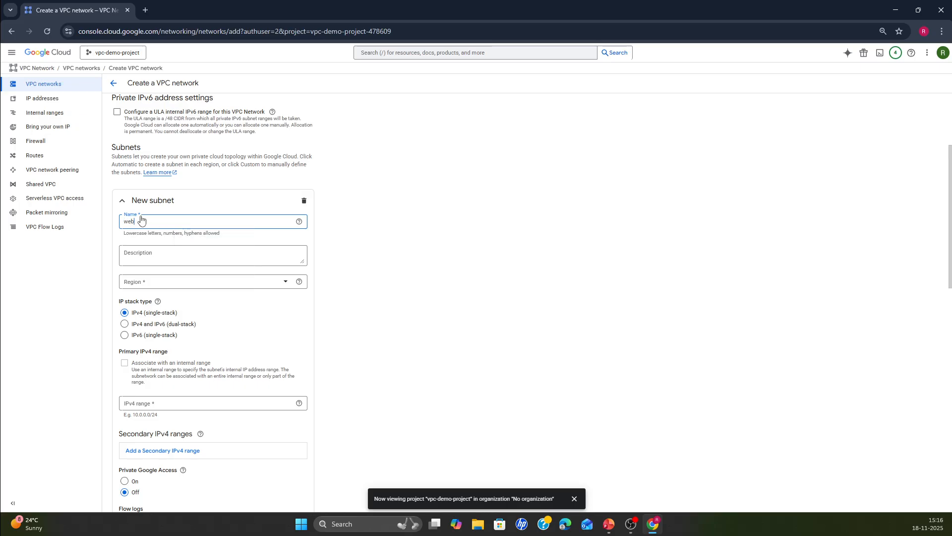
{"action": "type", "text": "-subnet"}
{"action": "left_click", "coordinate": [474, 264]}
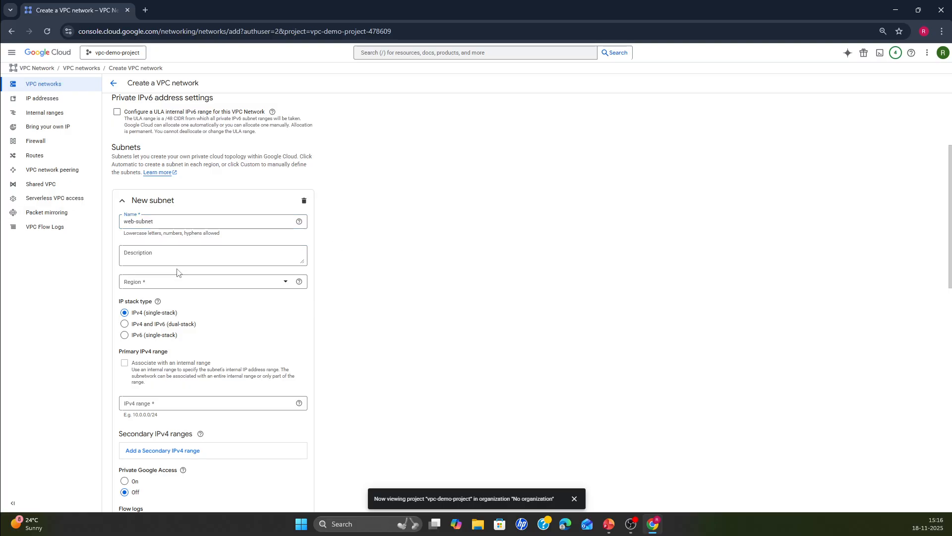
{"action": "left_click", "coordinate": [215, 283]}
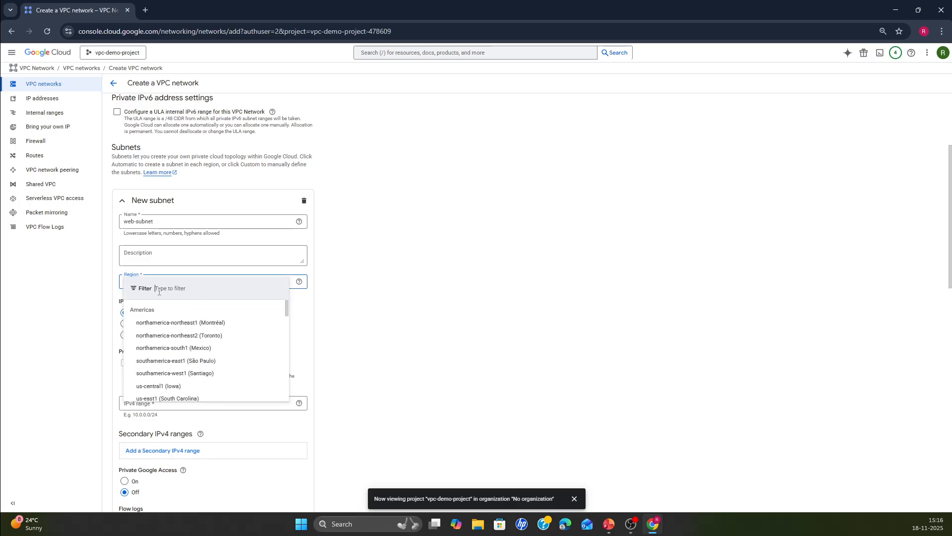
{"action": "type", "text": "us"}
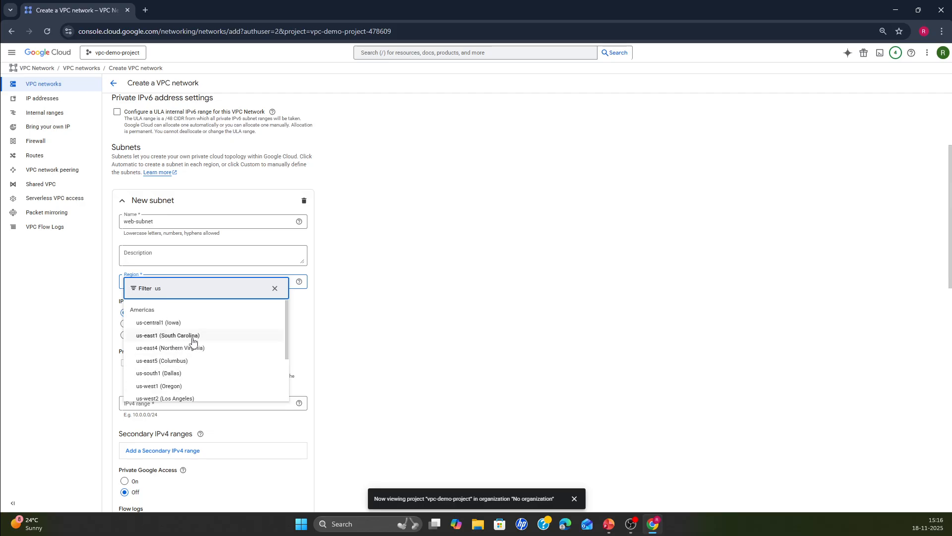
{"action": "left_click", "coordinate": [170, 339]}
{"action": "left_click", "coordinate": [169, 338]}
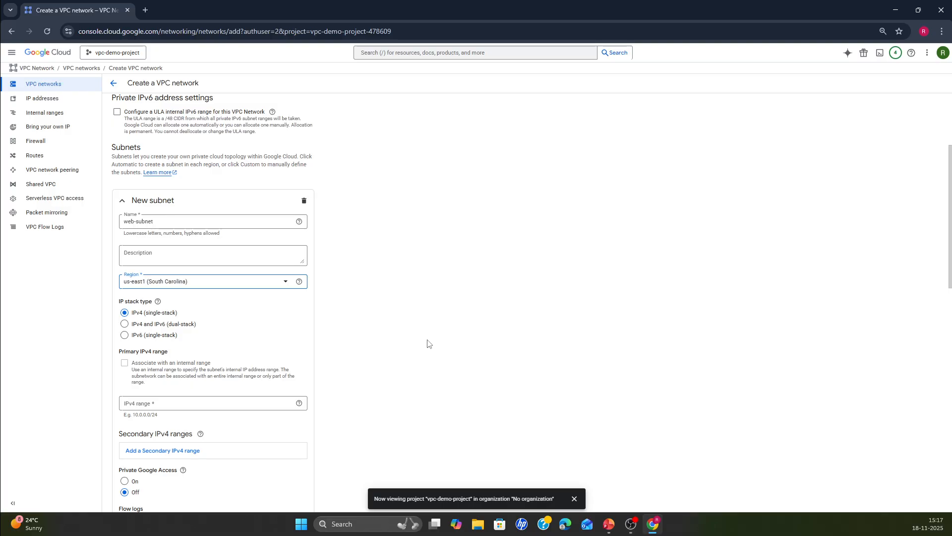
- Set the IPv4 range of web-subnet to 10.0.1.0/24 and finish the subnet entry
{"action": "scroll", "coordinate": [466, 261], "scroll_direction": "down", "scroll_amount": 1}
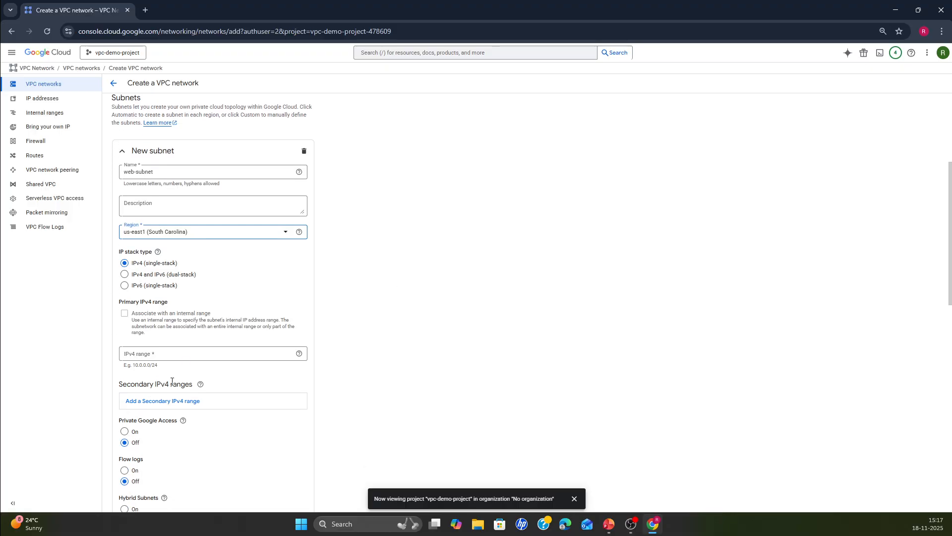
{"action": "left_click", "coordinate": [143, 356]}
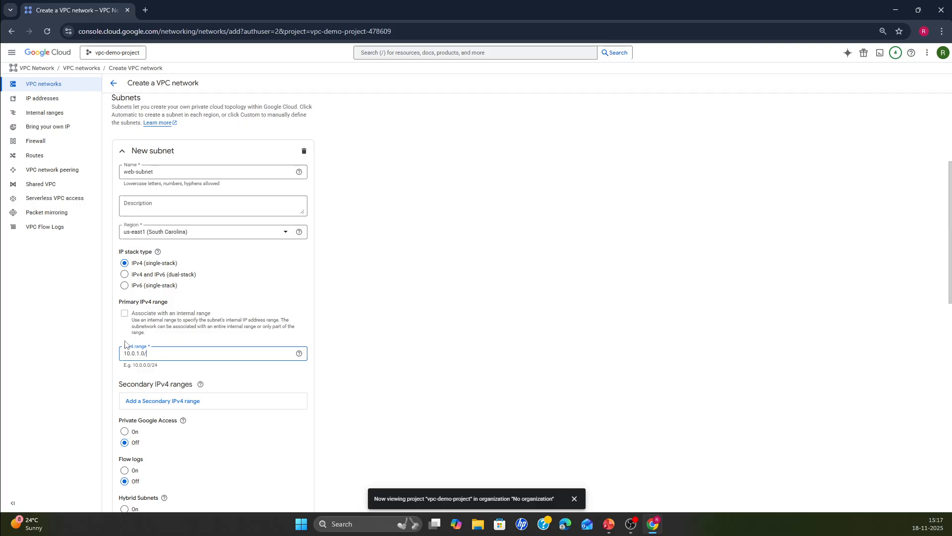
{"action": "left_click", "coordinate": [597, 341]}
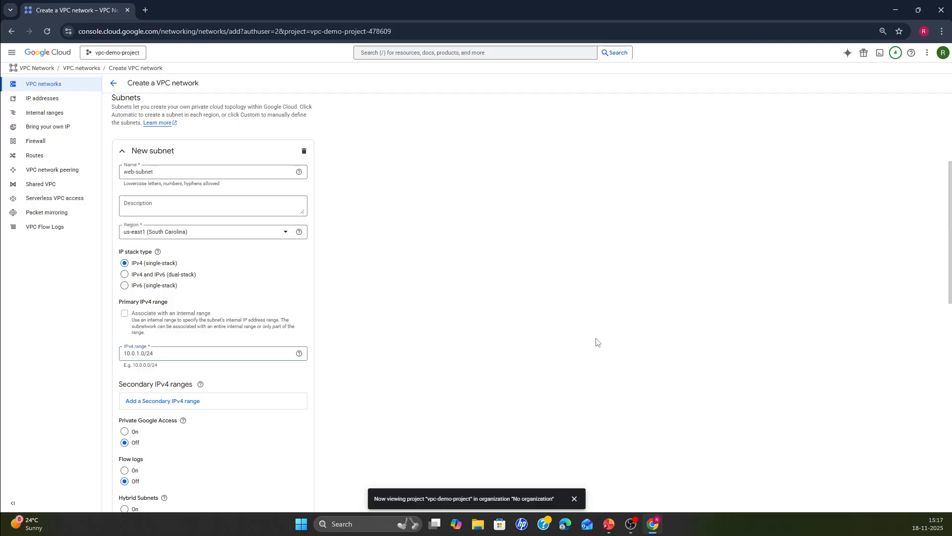
{"action": "scroll", "coordinate": [212, 377], "scroll_direction": "down", "scroll_amount": 4}
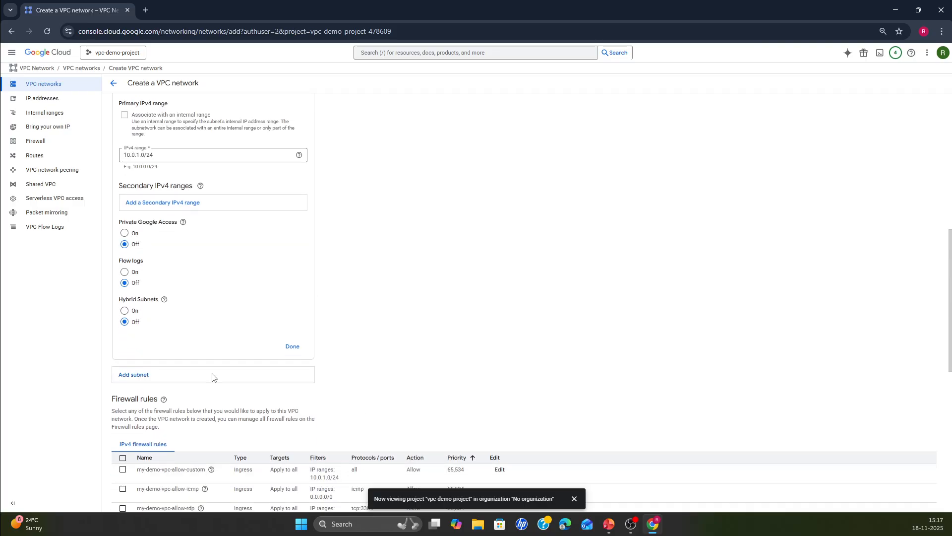
{"action": "left_click", "coordinate": [292, 346]}
- Add a second subnet named db-suneht and set its region to us-east1 (South Carolina)
{"action": "left_click", "coordinate": [133, 319]}
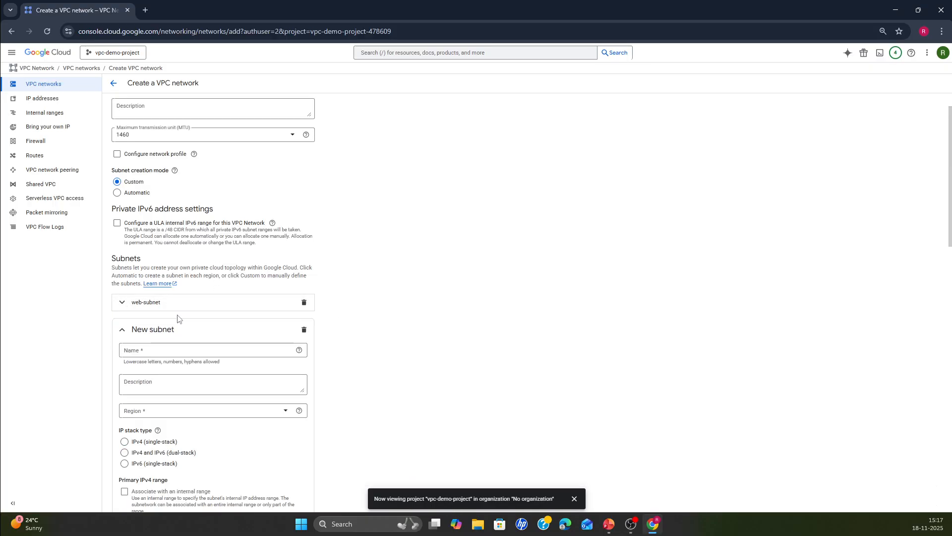
{"action": "left_click", "coordinate": [149, 348]}
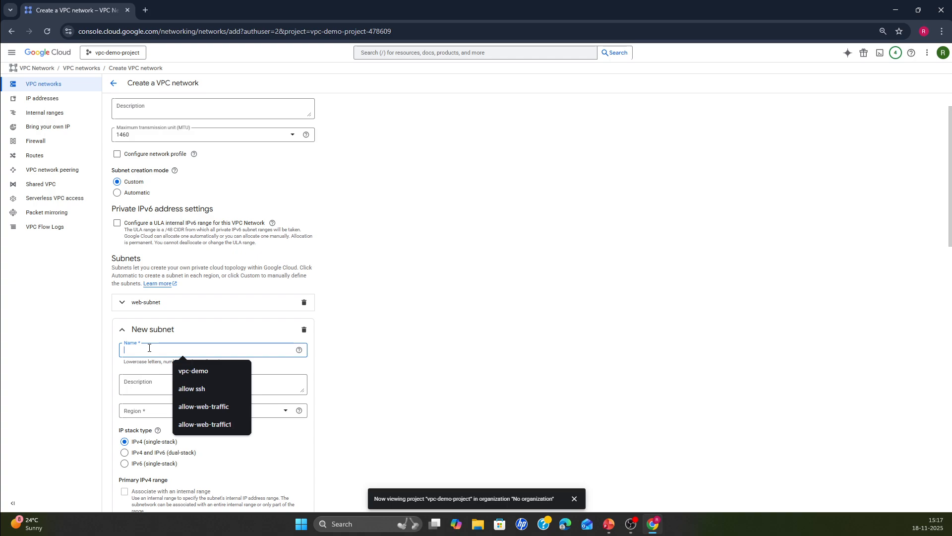
{"action": "type", "text": "db-suneht"}
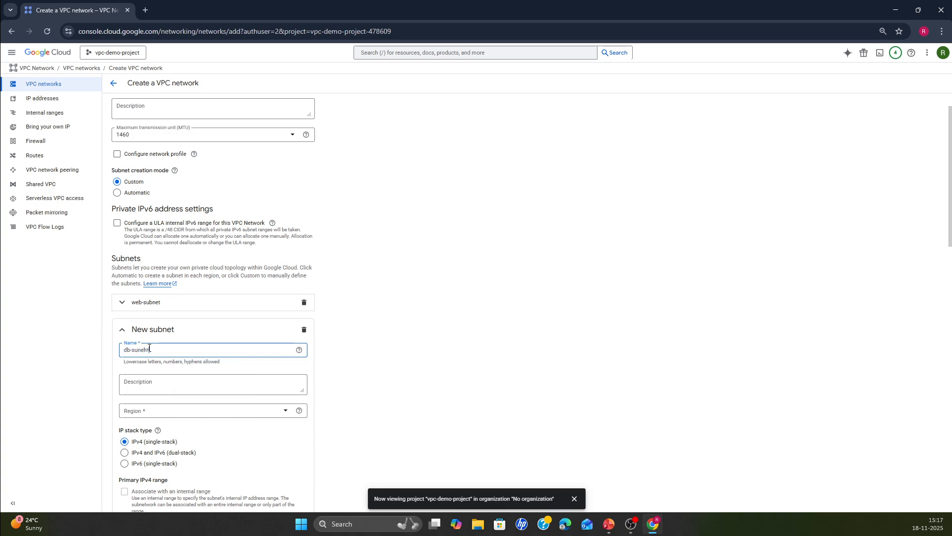
{"action": "left_click", "coordinate": [166, 412]}
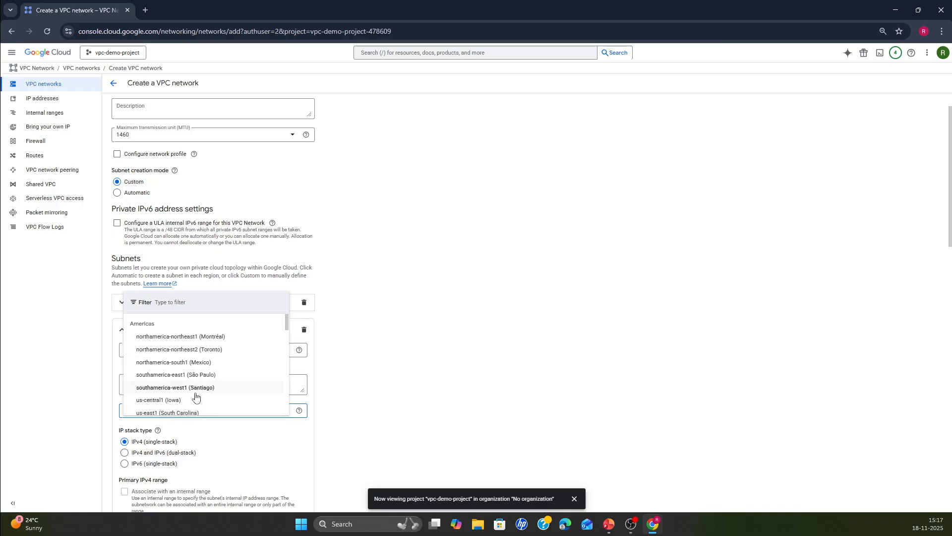
{"action": "left_click", "coordinate": [169, 413]}
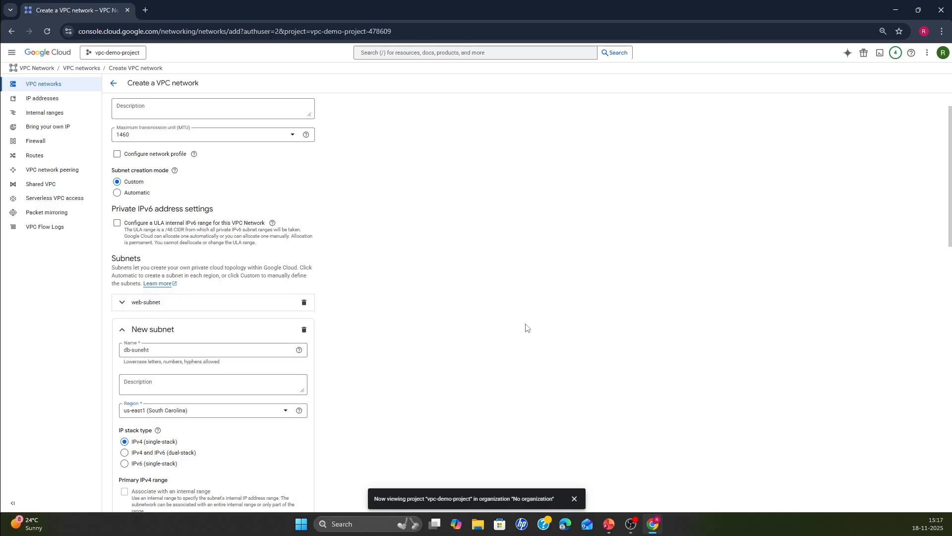
- Set the IPv4 range of db-suneht to 10.0.2.0/24 and finish the subnet entry
{"action": "scroll", "coordinate": [496, 328], "scroll_direction": "down", "scroll_amount": 4}
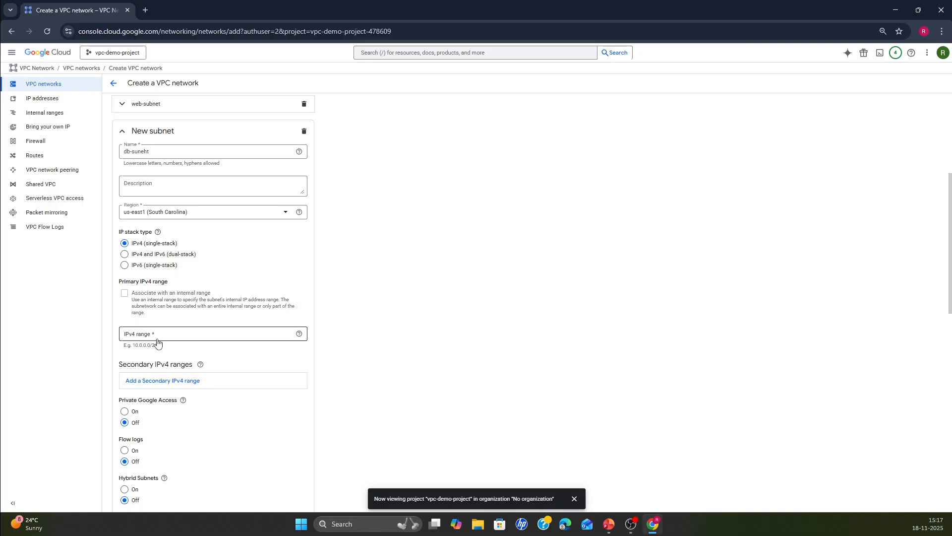
{"action": "left_click", "coordinate": [157, 340]}
{"action": "type", "text": "10.0.2.0/24"}
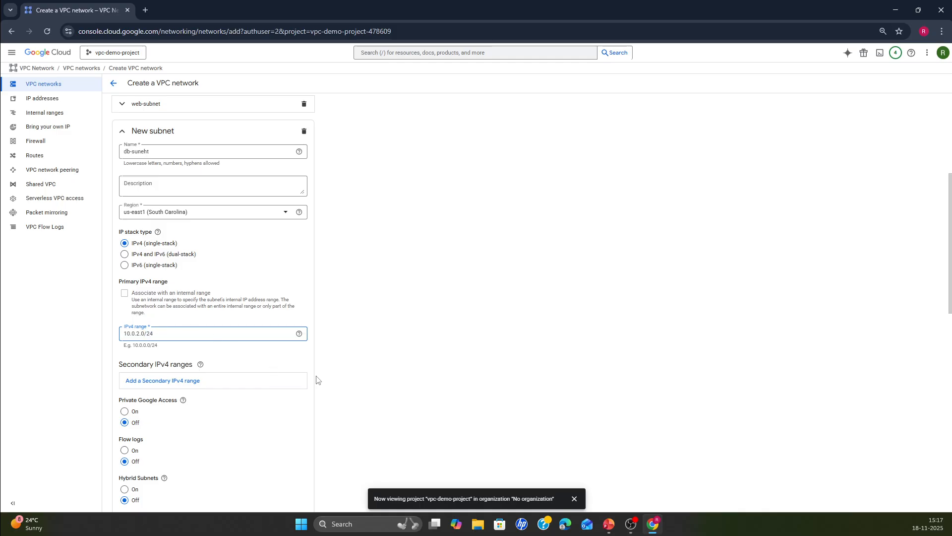
{"action": "left_click", "coordinate": [453, 329]}
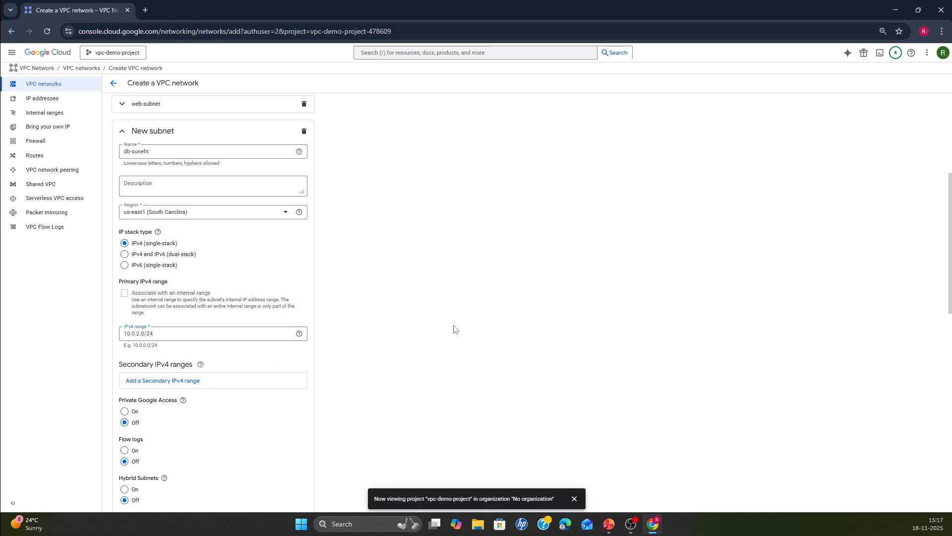
{"action": "scroll", "coordinate": [253, 427], "scroll_direction": "down", "scroll_amount": 4}
{"action": "left_click", "coordinate": [297, 329]}
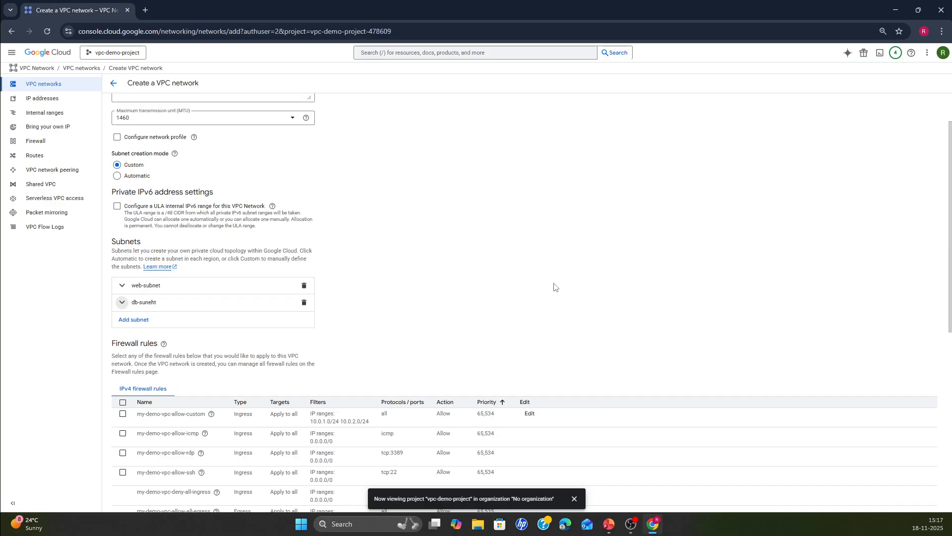
- Create the VPC network without selecting any optional firewall rules and open the subnet list of my-demo-vpc
{"action": "scroll", "coordinate": [416, 311], "scroll_direction": "down", "scroll_amount": 6}
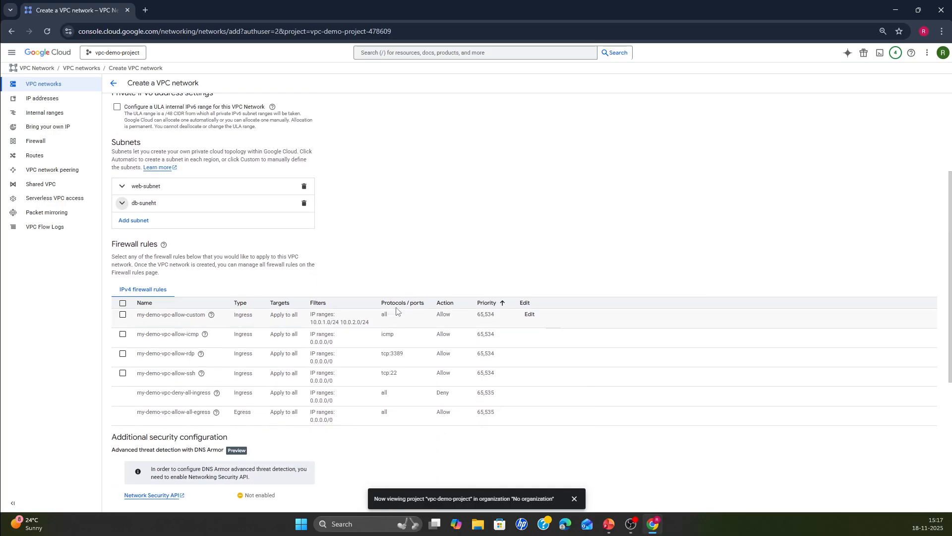
{"action": "scroll", "coordinate": [389, 364], "scroll_direction": "down", "scroll_amount": 2}
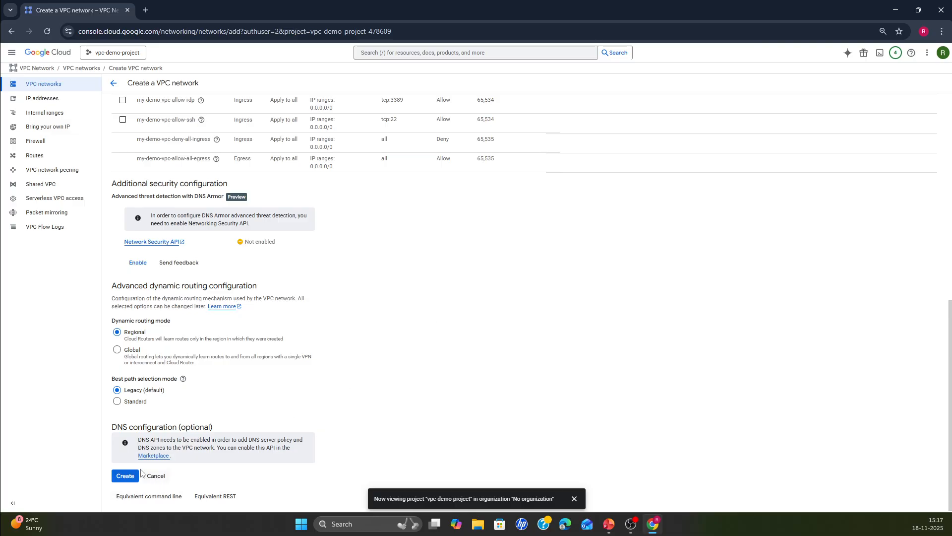
{"action": "left_click", "coordinate": [124, 477]}
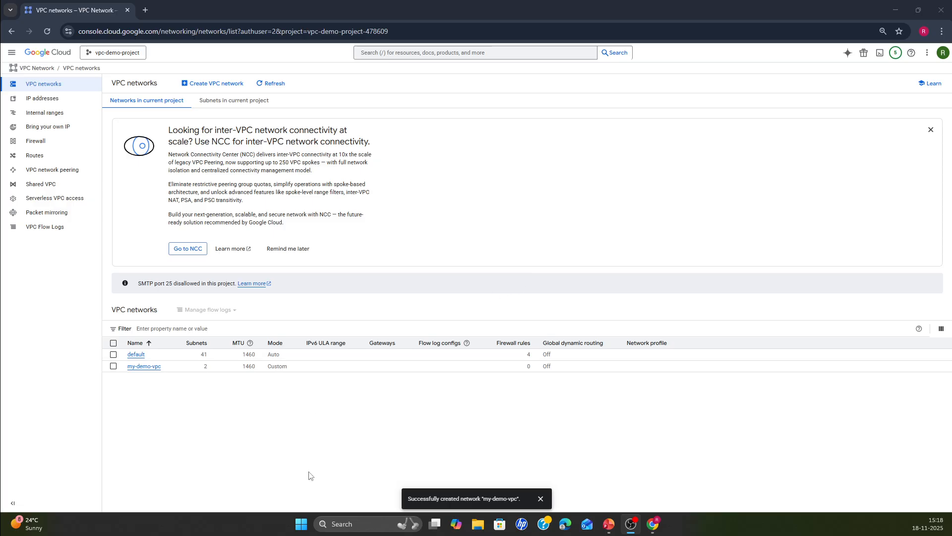
{"action": "left_click", "coordinate": [149, 367]}
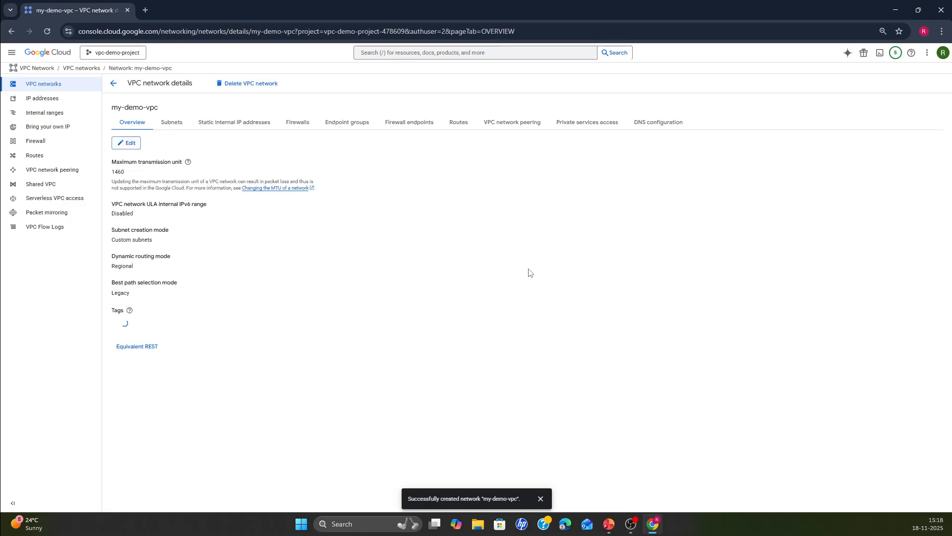
{"action": "left_click", "coordinate": [171, 123]}
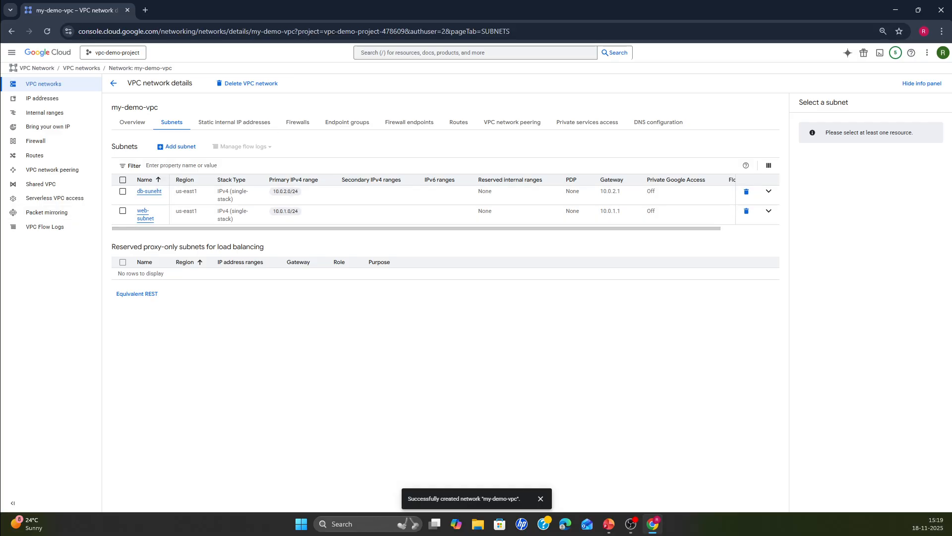
- Go to the Compute Engine VM instances page and start creating an instance
{"action": "left_click", "coordinate": [12, 52]}
{"action": "mouse_move", "coordinate": [95, 395]}
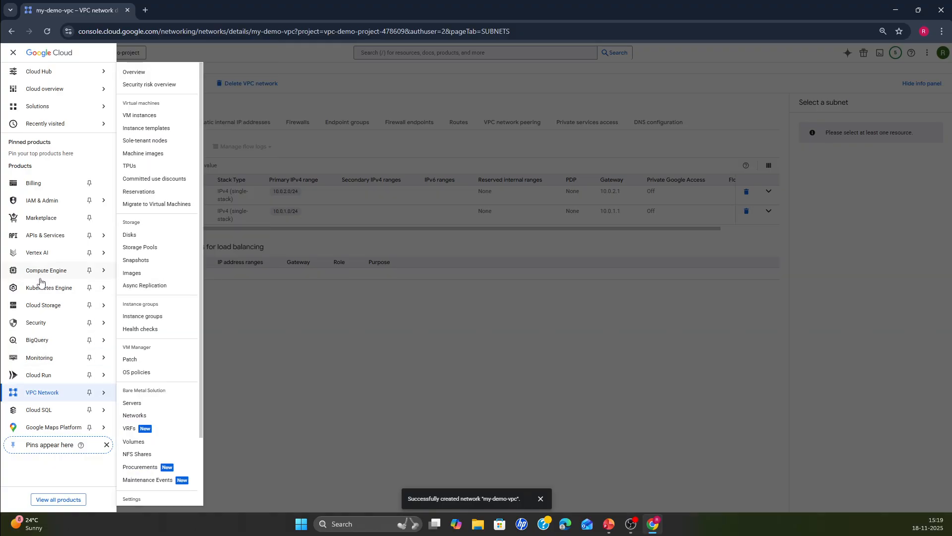
{"action": "left_click", "coordinate": [32, 272]}
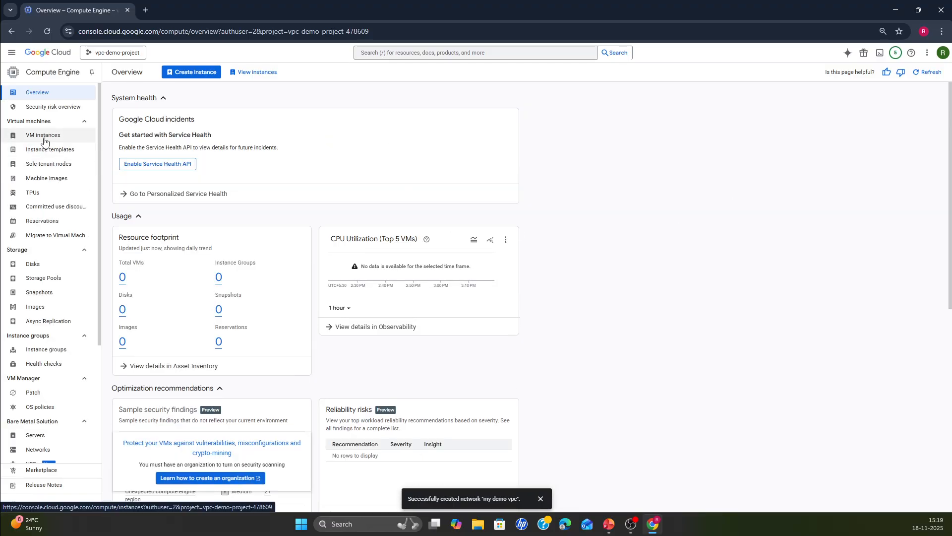
{"action": "left_click", "coordinate": [44, 142]}
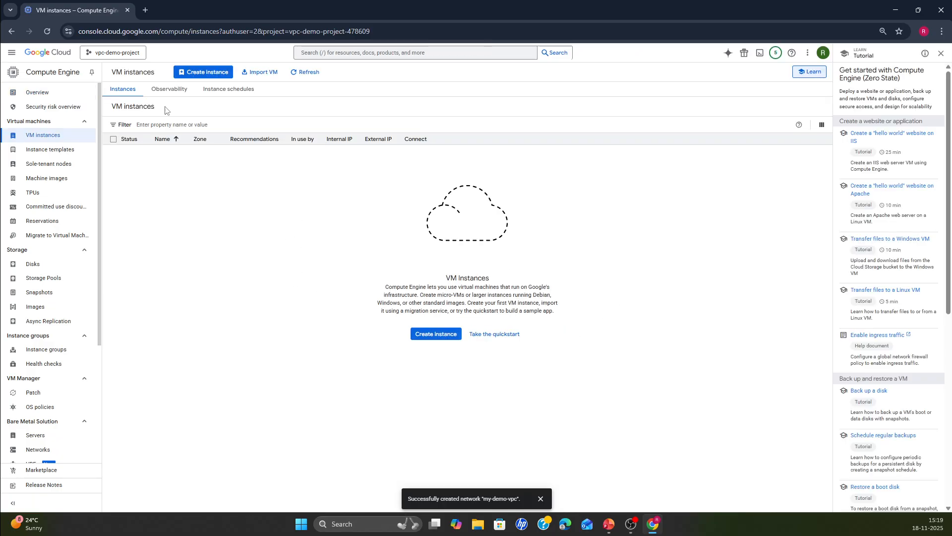
{"action": "left_click", "coordinate": [204, 76]}
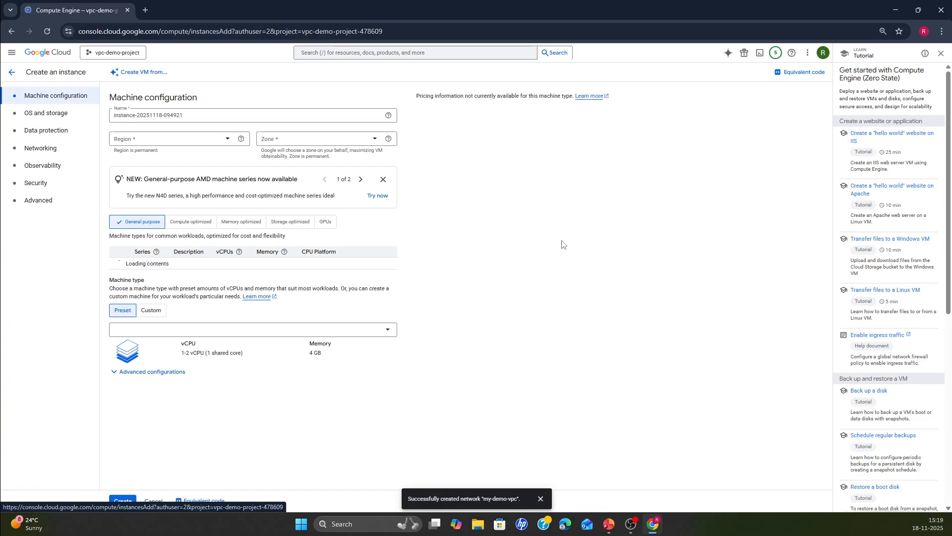
- Replace the default instance name with instance-1
{"action": "left_click", "coordinate": [195, 114]}
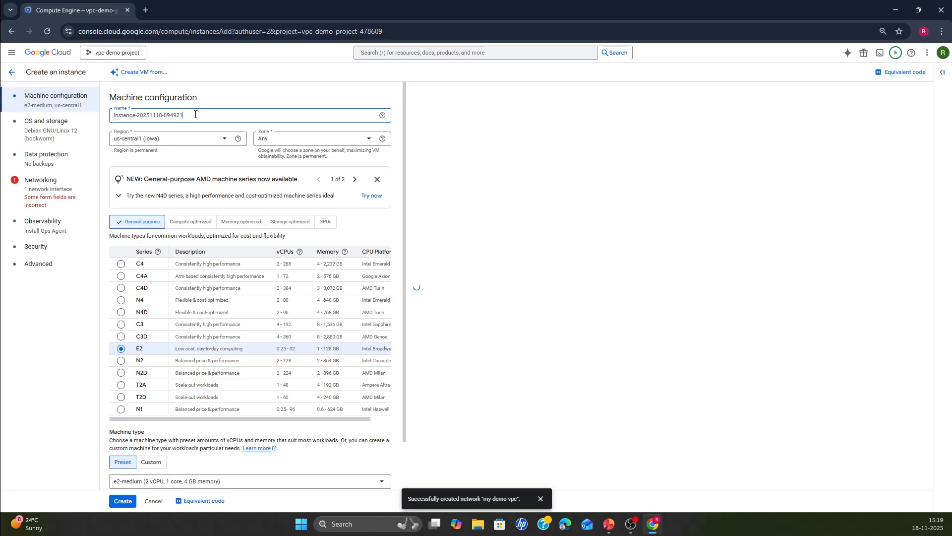
{"action": "key", "text": "BackSpace"}
{"action": "key", "text": "BackSpace"}
{"action": "key", "text": "BackSpace"}
{"action": "key", "text": "BackSpace"}
{"action": "key", "text": "BackSpace"}
{"action": "key", "text": "BackSpace"}
{"action": "key", "text": "BackSpace"}
{"action": "key", "text": "BackSpace"}
{"action": "key", "text": "BackSpace"}
{"action": "key", "text": "BackSpace"}
{"action": "key", "text": "BackSpace"}
{"action": "key", "text": "BackSpace"}
{"action": "key", "text": "BackSpace"}
{"action": "key", "text": "BackSpace"}
{"action": "key", "text": "BackSpace"}
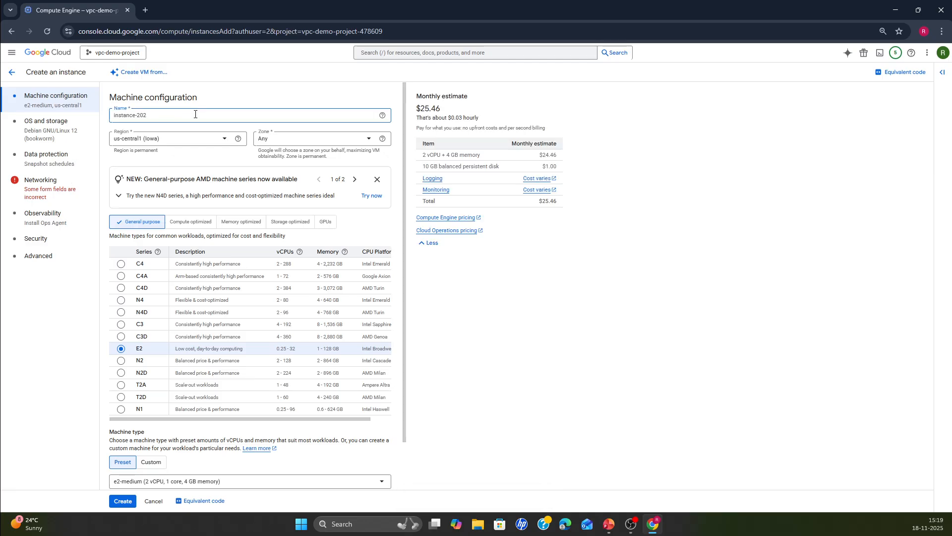
{"action": "type", "text": "1"}
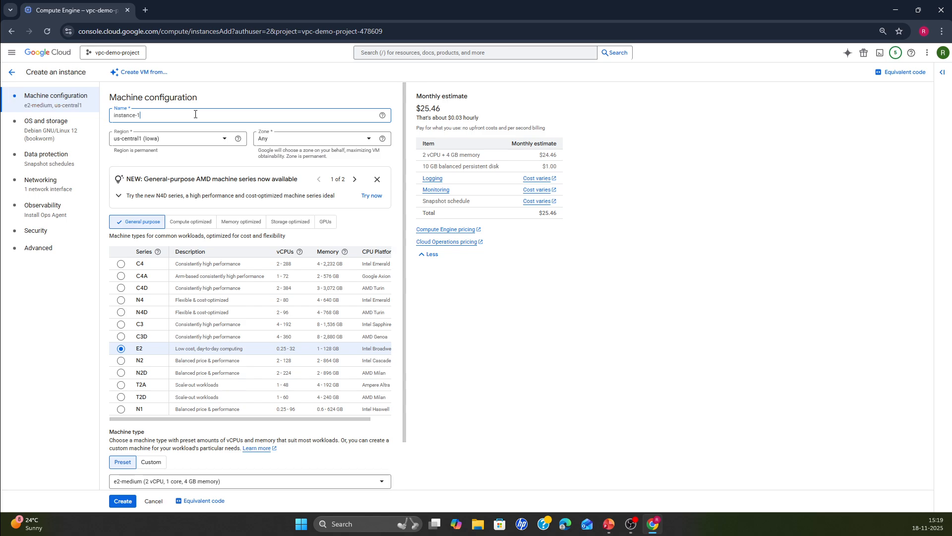
- Set the region of instance-1 to us-east1 (South Carolina)
{"action": "left_click", "coordinate": [199, 141]}
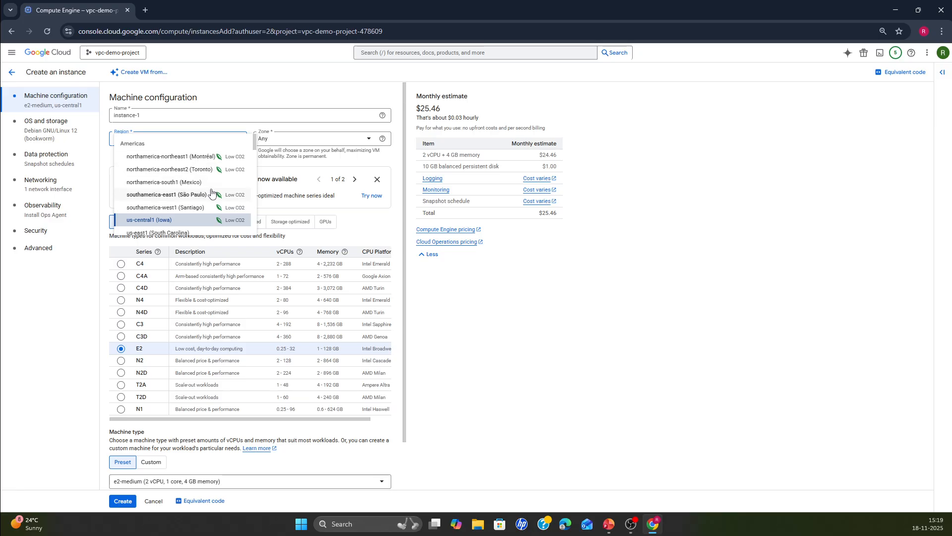
{"action": "key", "text": "Down"}
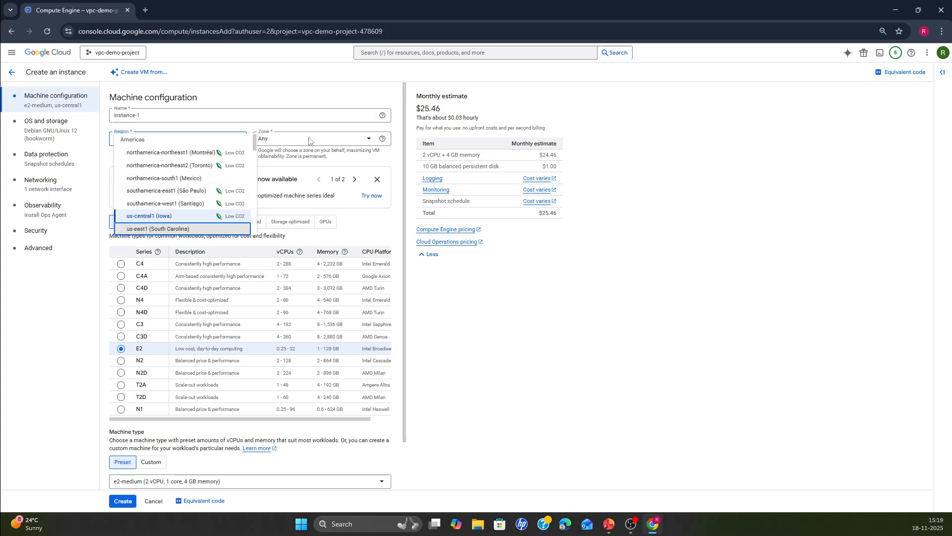
{"action": "scroll", "coordinate": [188, 189], "scroll_direction": "down", "scroll_amount": 2}
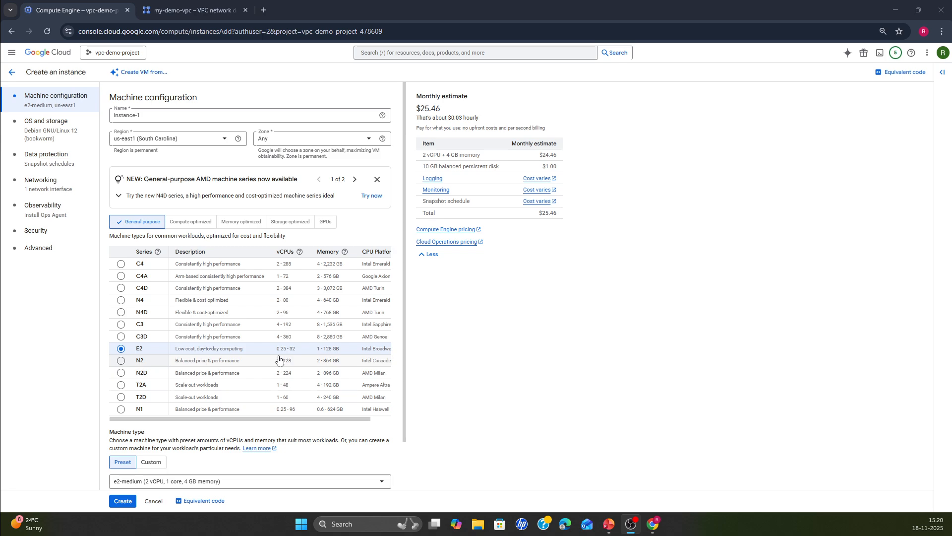
- Review the instance's machine type, OS and storage, data protection, networking, observability, security and advanced settings
{"action": "scroll", "coordinate": [282, 318], "scroll_direction": "down", "scroll_amount": 1}
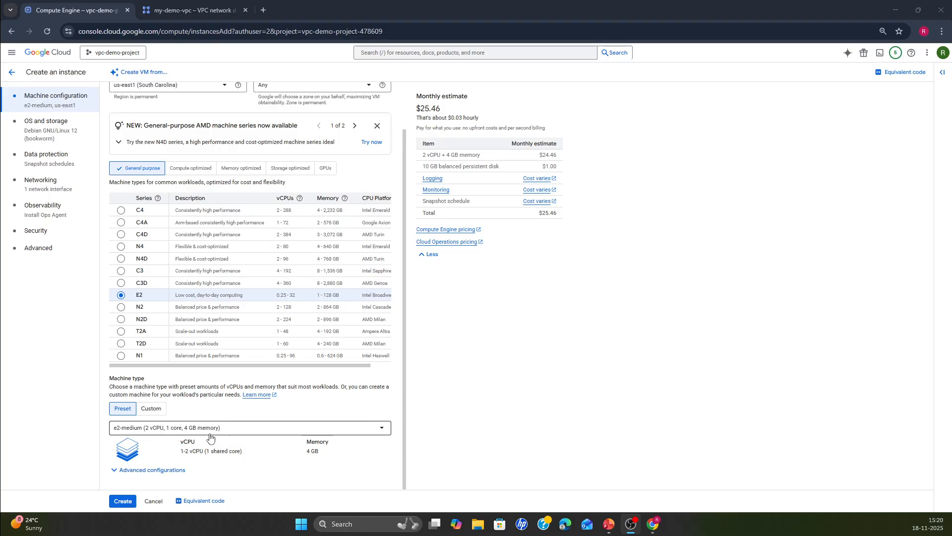
{"action": "scroll", "coordinate": [252, 256], "scroll_direction": "up", "scroll_amount": 1}
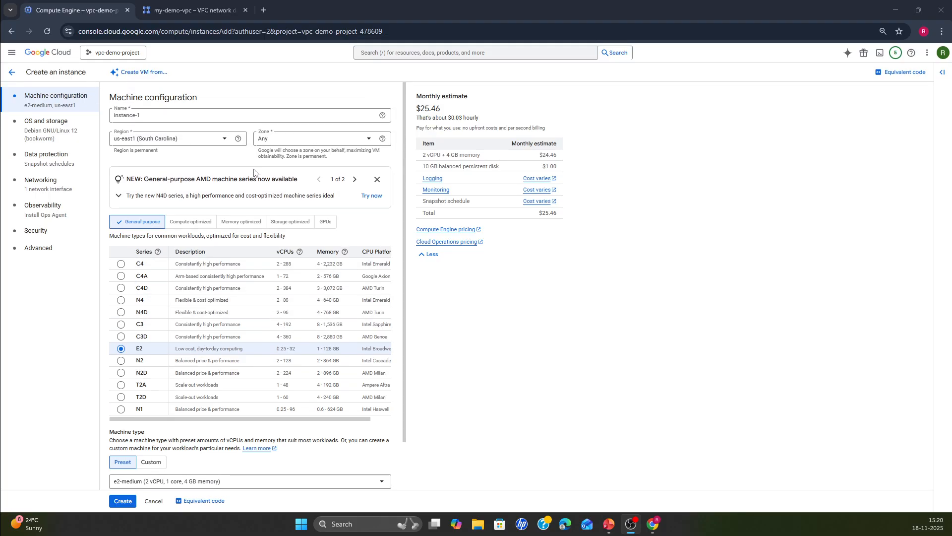
{"action": "left_click", "coordinate": [39, 133]}
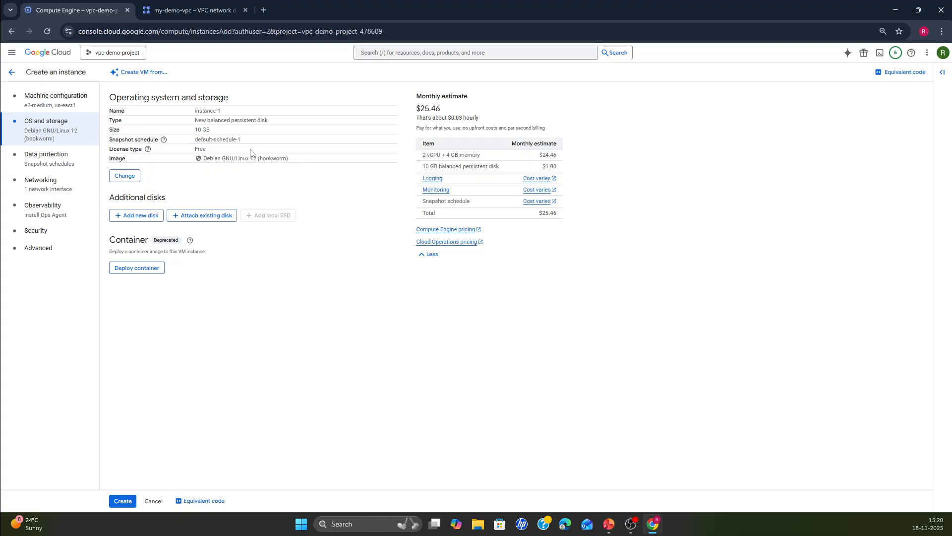
{"action": "left_click", "coordinate": [43, 160]}
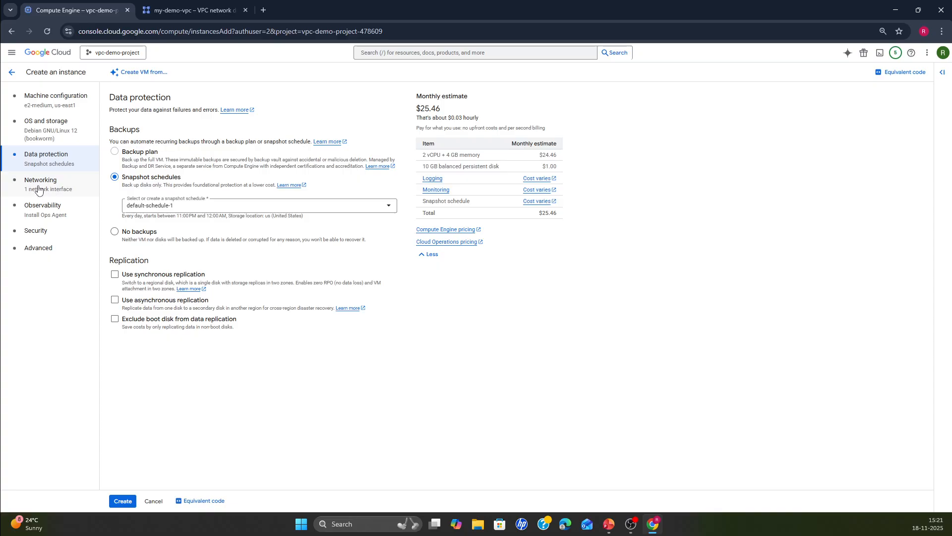
{"action": "left_click", "coordinate": [36, 188]}
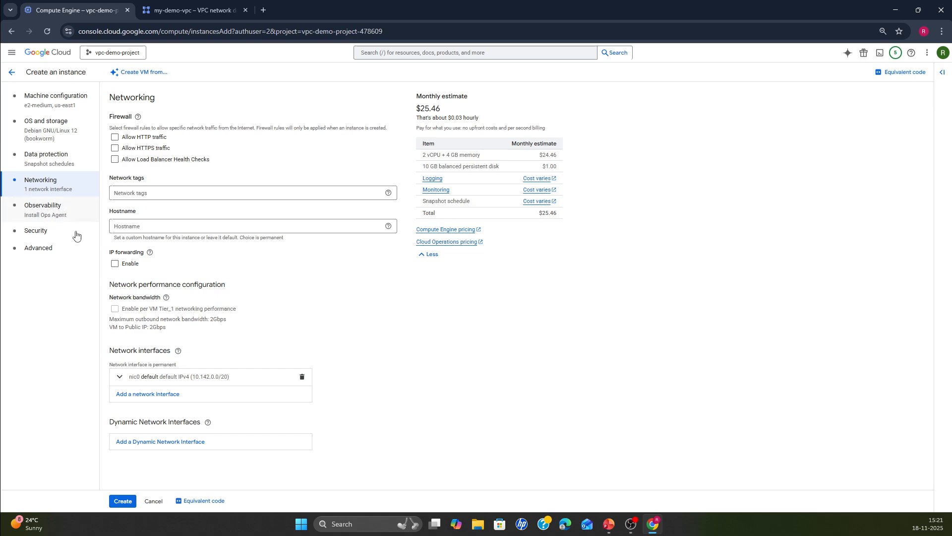
{"action": "left_click", "coordinate": [47, 219]}
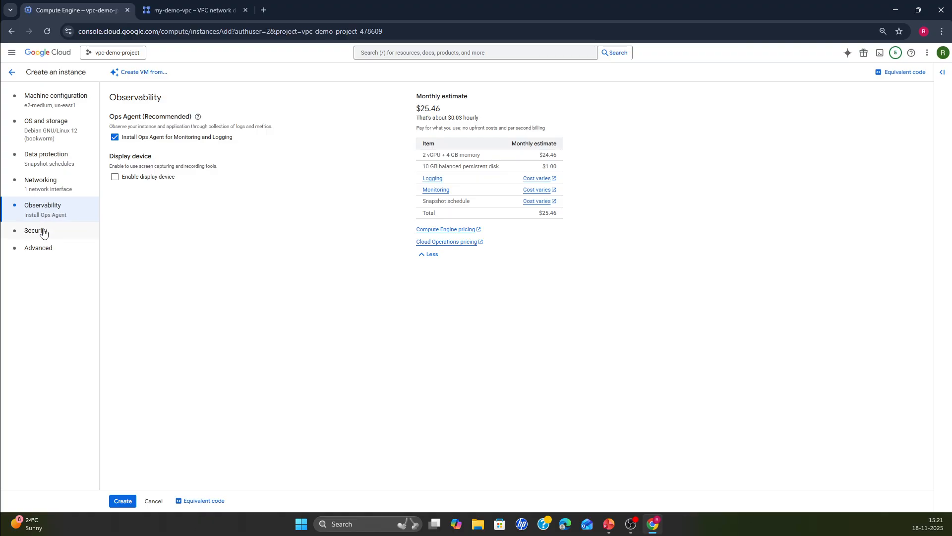
{"action": "left_click", "coordinate": [43, 232]}
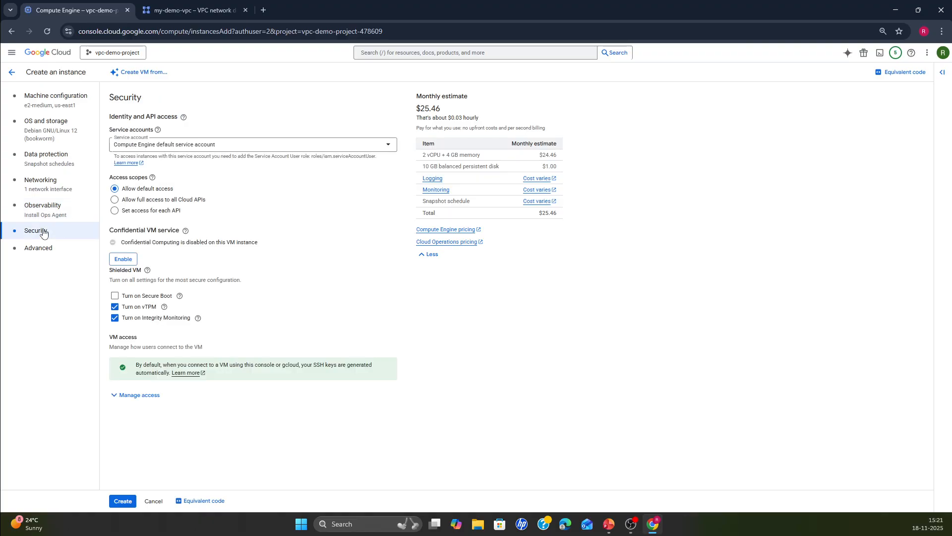
{"action": "left_click", "coordinate": [39, 256]}
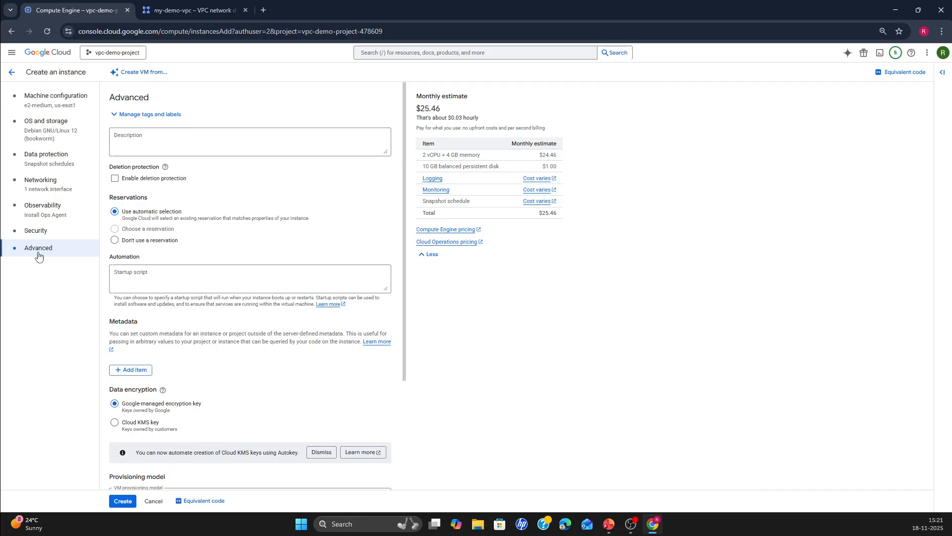
- In the networking settings of instance-1, set the network interface nic0 to the my-demo-vpc network
{"action": "left_click", "coordinate": [39, 192]}
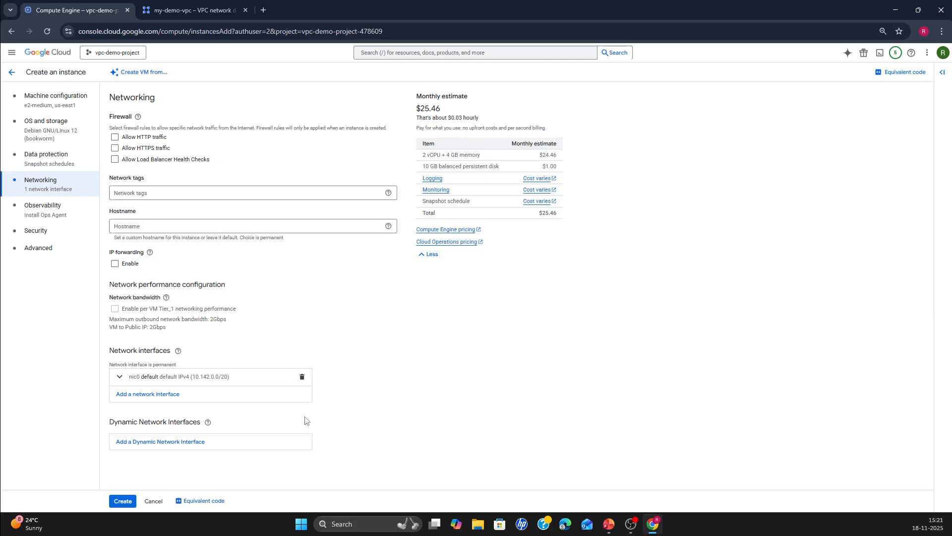
{"action": "left_click", "coordinate": [148, 394]}
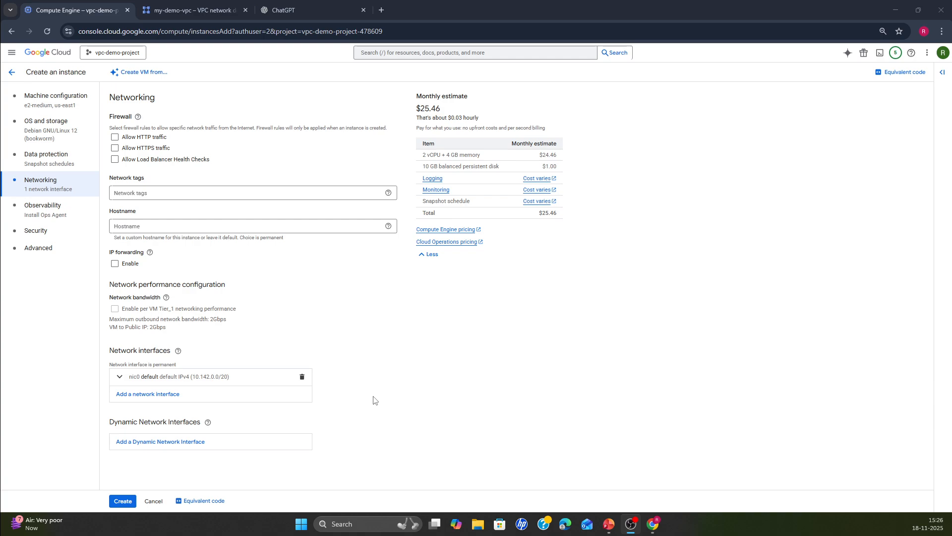
{"action": "left_click", "coordinate": [120, 379]}
{"action": "scroll", "coordinate": [330, 413], "scroll_direction": "down", "scroll_amount": 3}
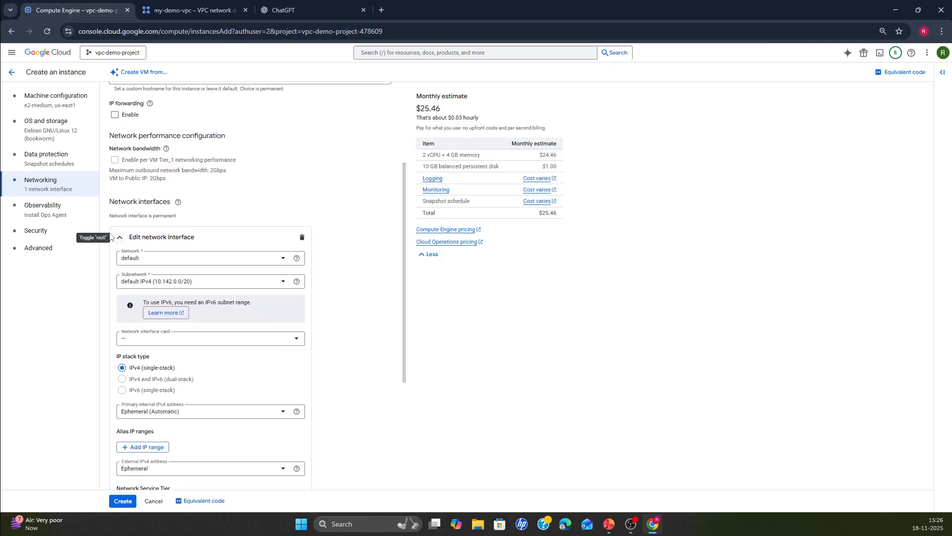
{"action": "left_click", "coordinate": [155, 260]}
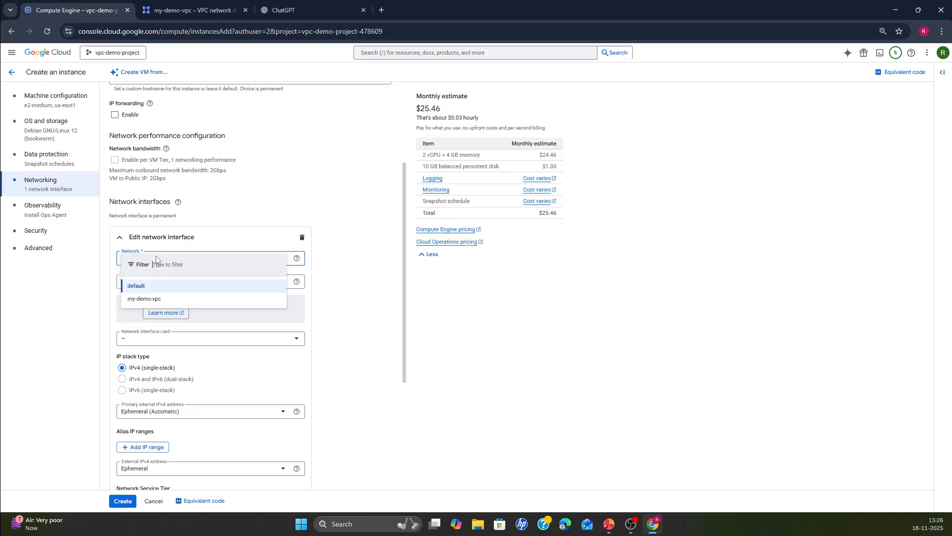
{"action": "left_click", "coordinate": [135, 300]}
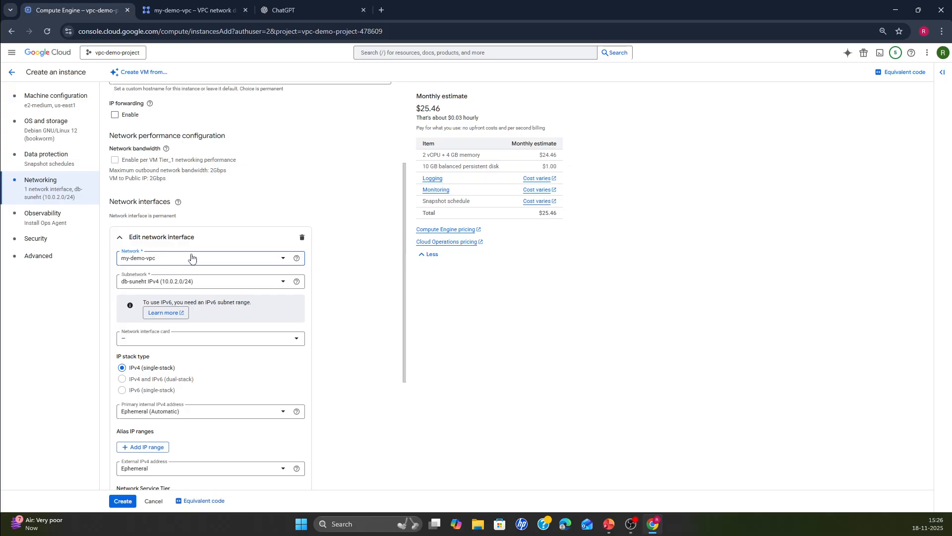
- Assign the web-subnet IPv4 (10.0.1.0/24) subnetwork to the network interface and create the instance
{"action": "left_click", "coordinate": [162, 282]}
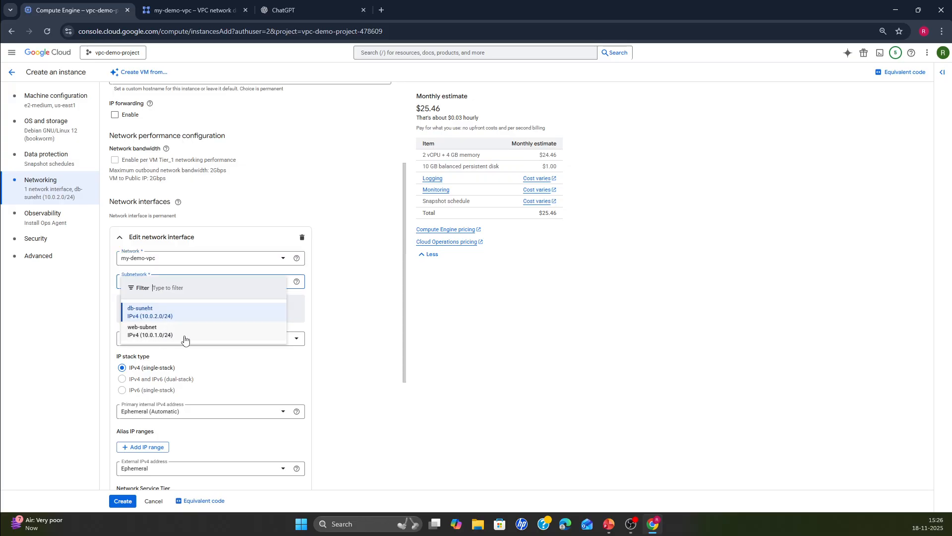
{"action": "left_click", "coordinate": [151, 333]}
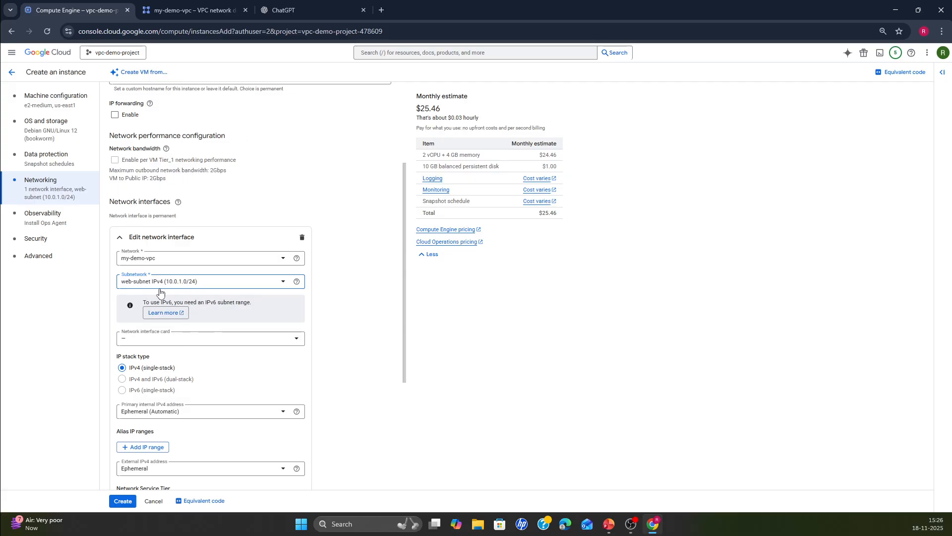
{"action": "scroll", "coordinate": [279, 351], "scroll_direction": "down", "scroll_amount": 4}
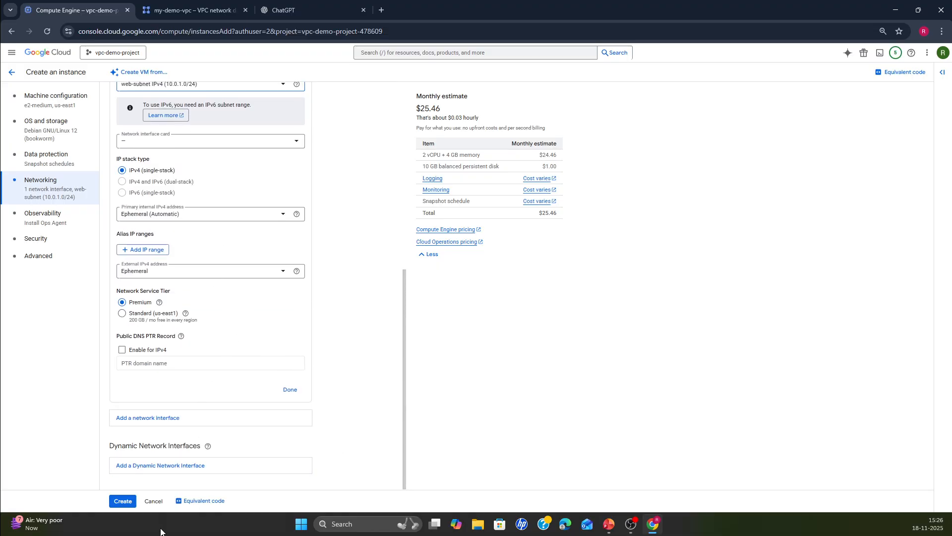
{"action": "left_click", "coordinate": [123, 501]}
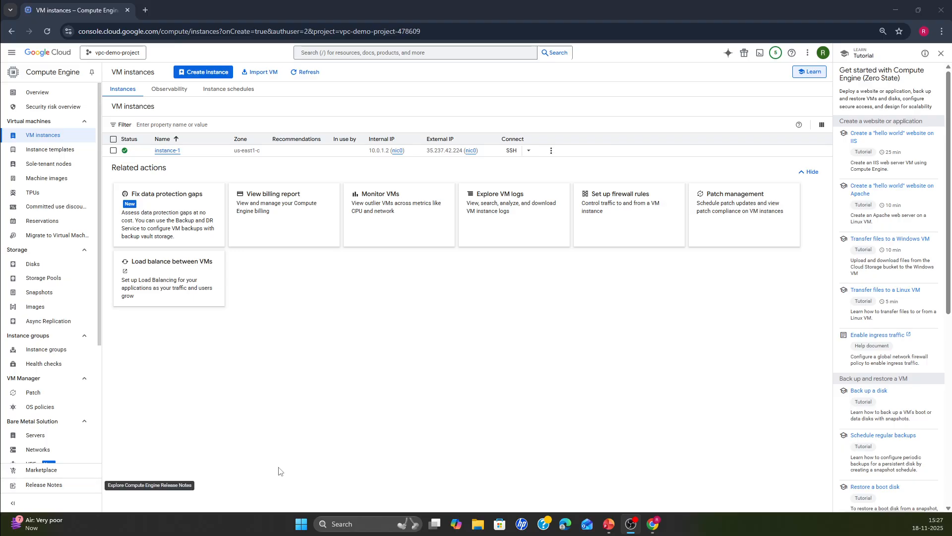
- Review the basic information and machine configuration of instance-1, and return to the VM instances list
{"action": "left_click", "coordinate": [167, 151]}
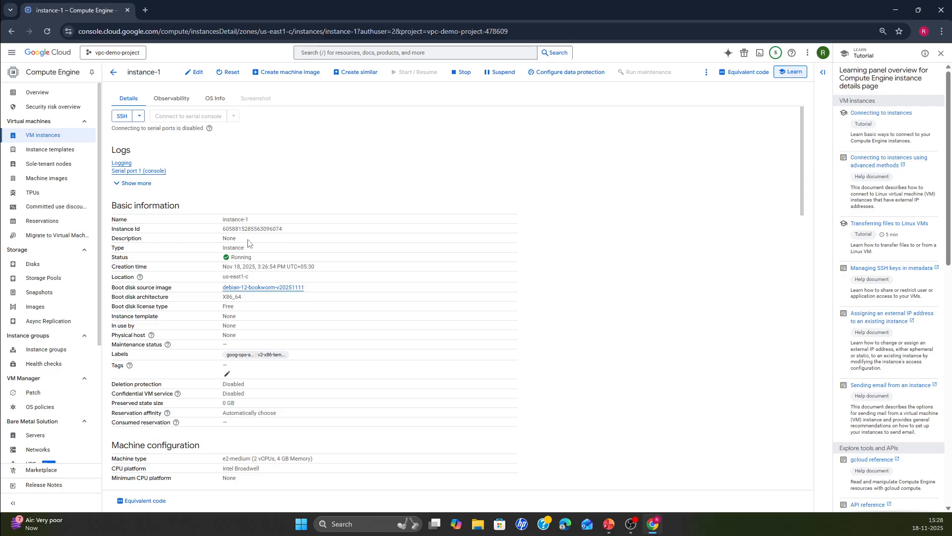
{"action": "scroll", "coordinate": [356, 367], "scroll_direction": "down", "scroll_amount": 3}
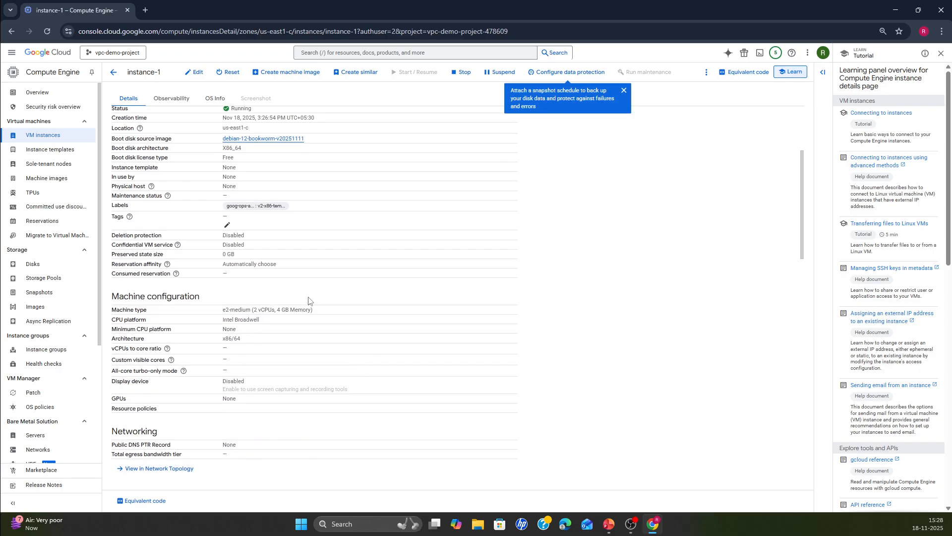
{"action": "scroll", "coordinate": [309, 300], "scroll_direction": "up", "scroll_amount": 3}
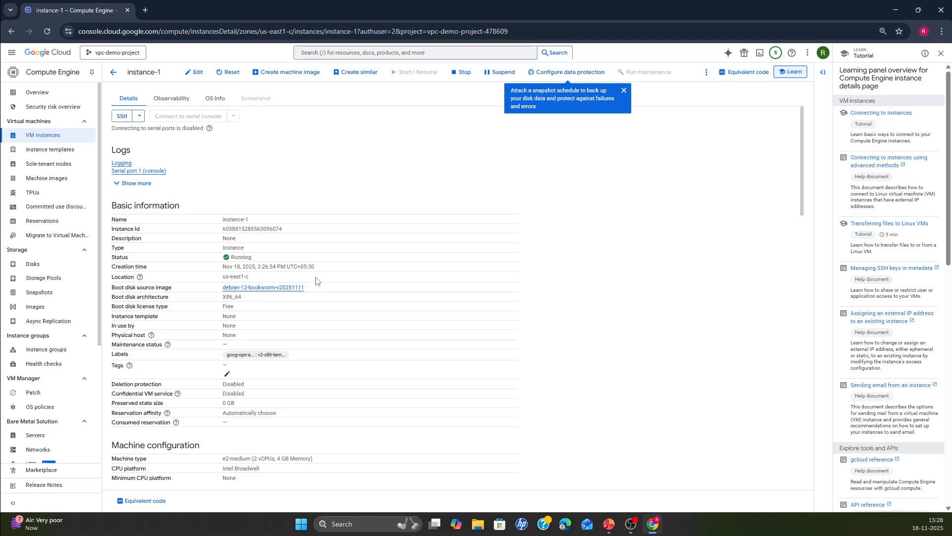
{"action": "left_click", "coordinate": [113, 72]}
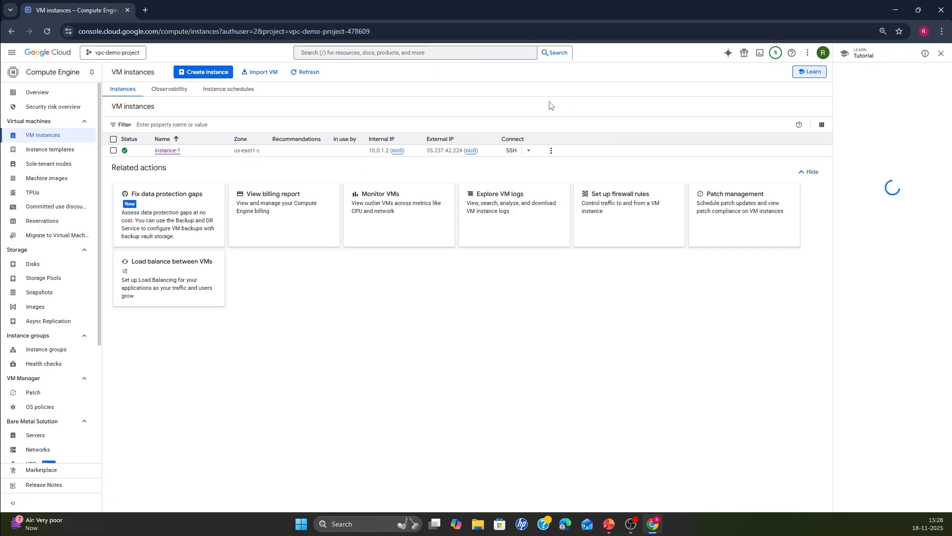
- Try to connect to instance-1 through SSH-in-browser, authorizing it to connect to VMs
{"action": "left_click", "coordinate": [511, 151]}
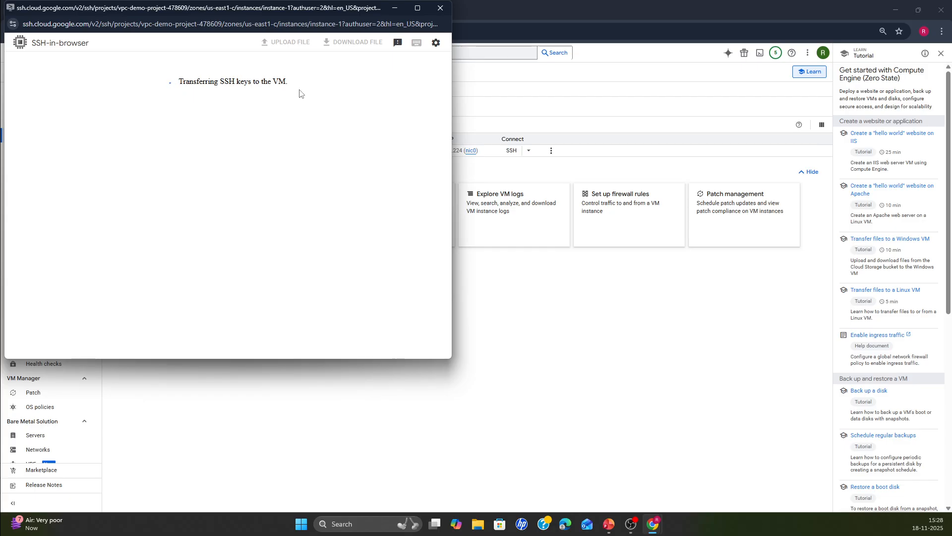
{"action": "left_click_drag", "start_coordinate": [145, 10], "coordinate": [305, 35]}
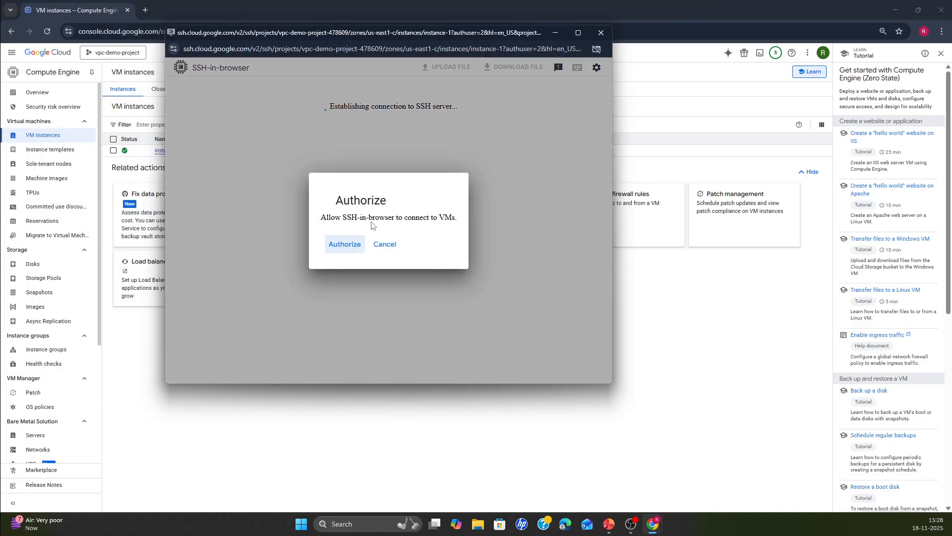
{"action": "left_click", "coordinate": [345, 244]}
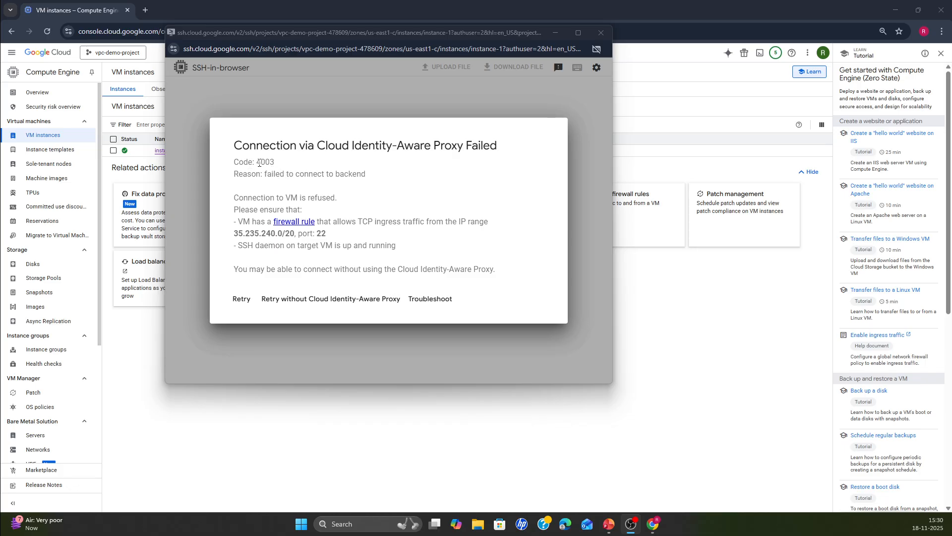
- Read the SSH connection message for the failure reason and the required firewall port, and close the SSH window
{"action": "left_click_drag", "start_coordinate": [266, 174], "coordinate": [367, 175]}
{"action": "left_click", "coordinate": [364, 212]}
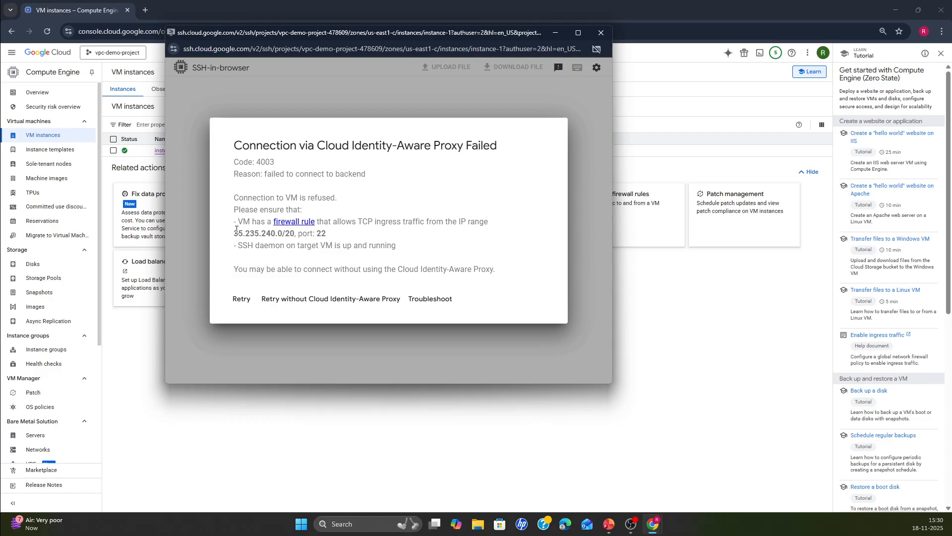
{"action": "double_click", "coordinate": [319, 234]}
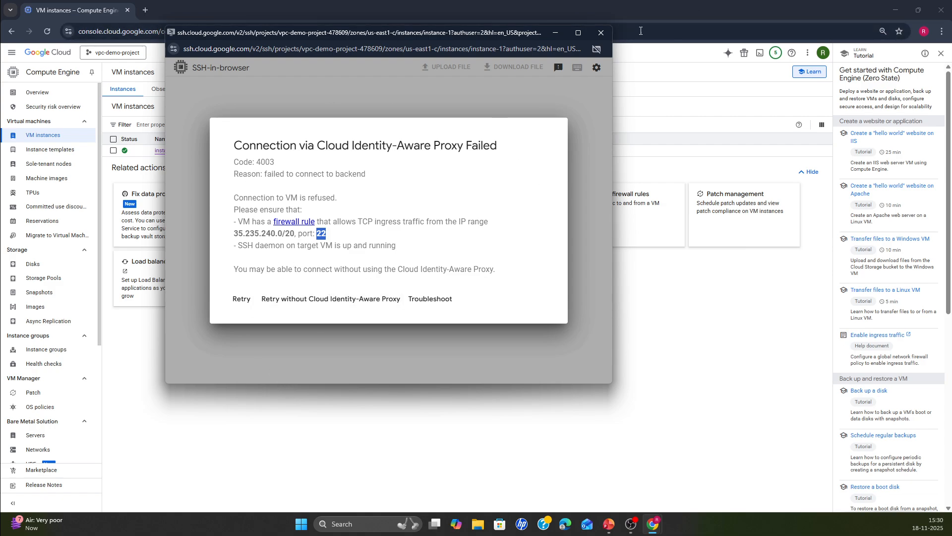
{"action": "left_click", "coordinate": [602, 31]}
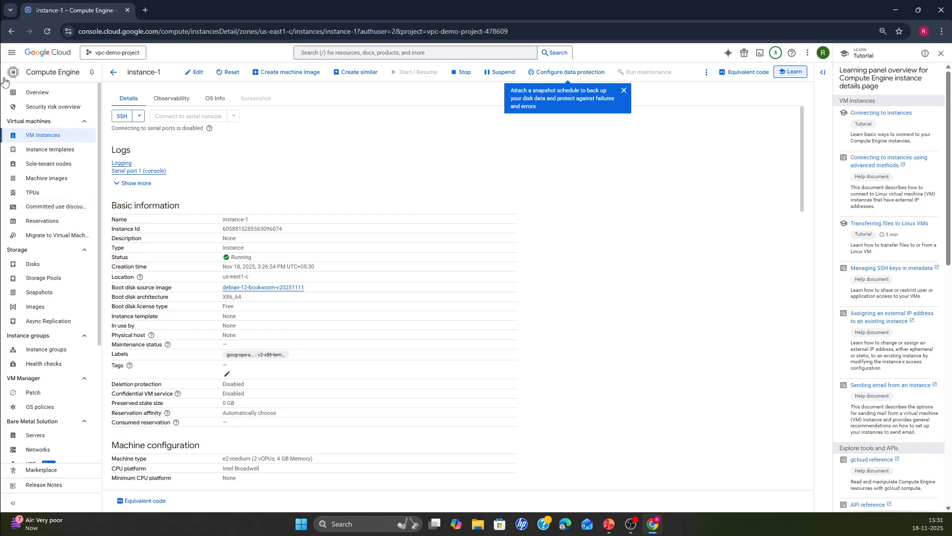
- Go to VPC networks and open the firewall settings of my-demo-vpc
{"action": "left_click", "coordinate": [11, 52]}
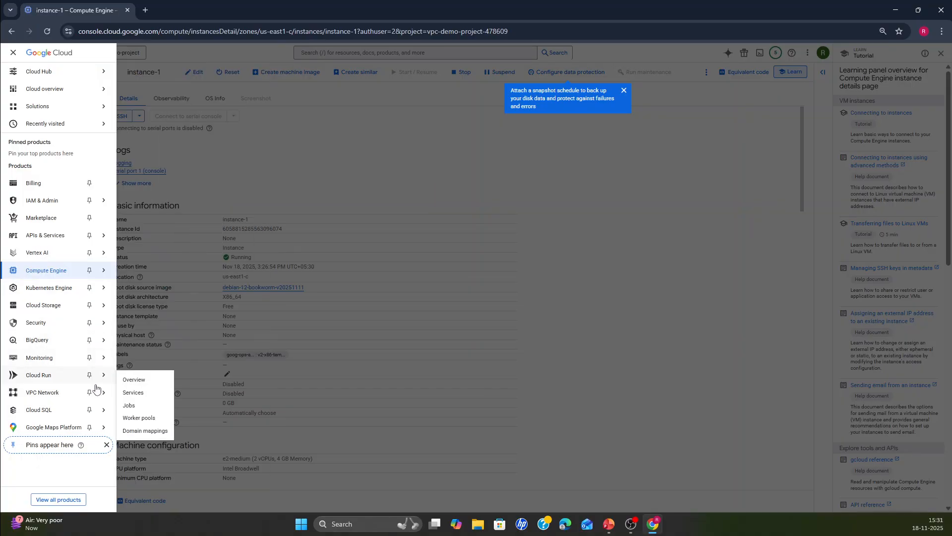
{"action": "left_click", "coordinate": [36, 393]}
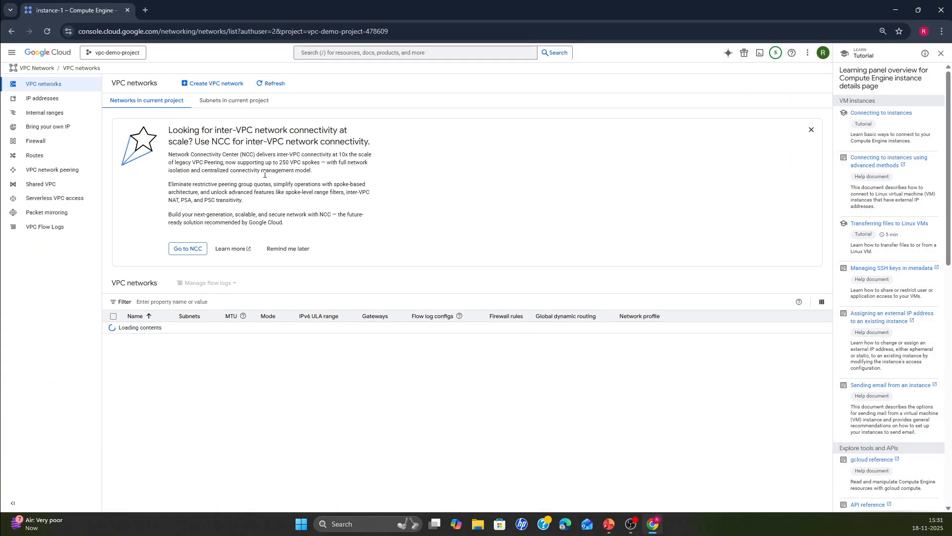
{"action": "left_click", "coordinate": [143, 366]}
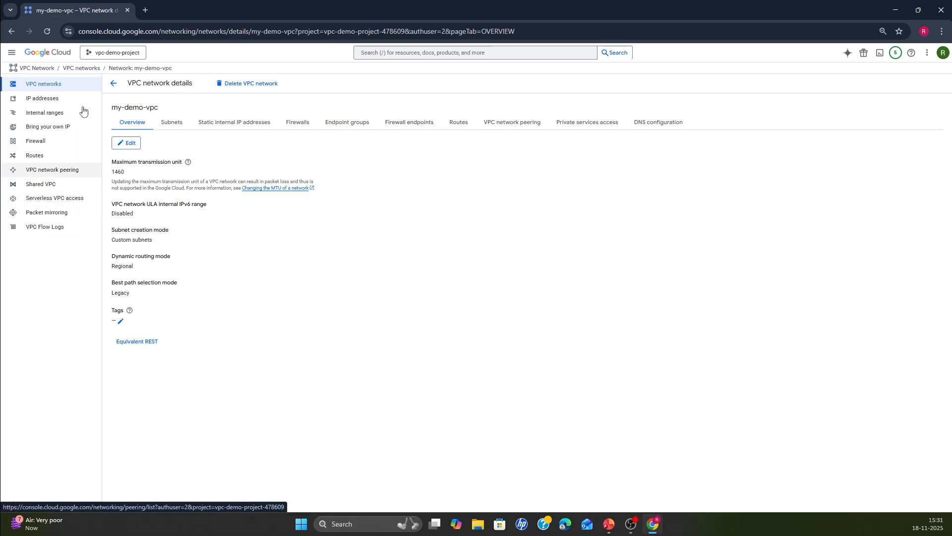
{"action": "left_click", "coordinate": [298, 122]}
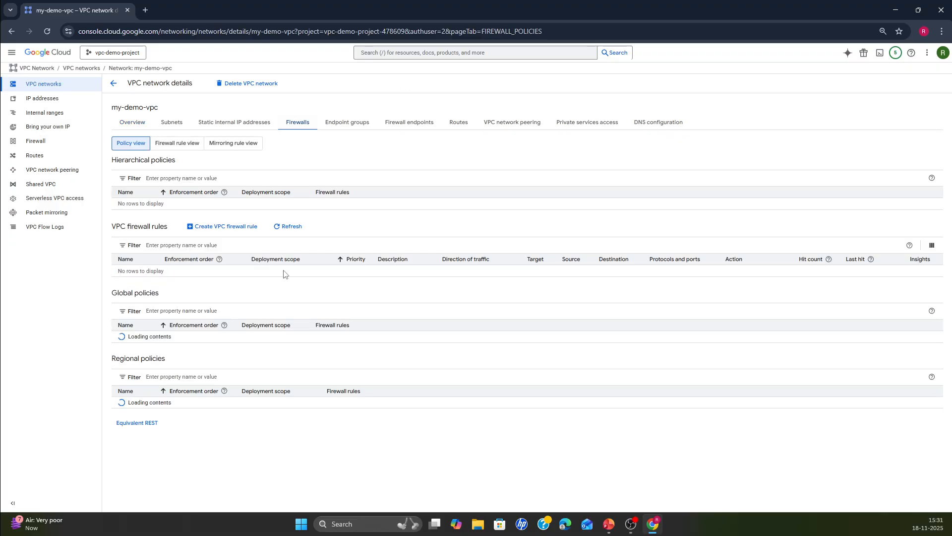
- Start a new VPC firewall rule for my-demo-vpc and name it allow-ssh
{"action": "mouse_move", "coordinate": [219, 259]}
{"action": "left_click", "coordinate": [219, 227]}
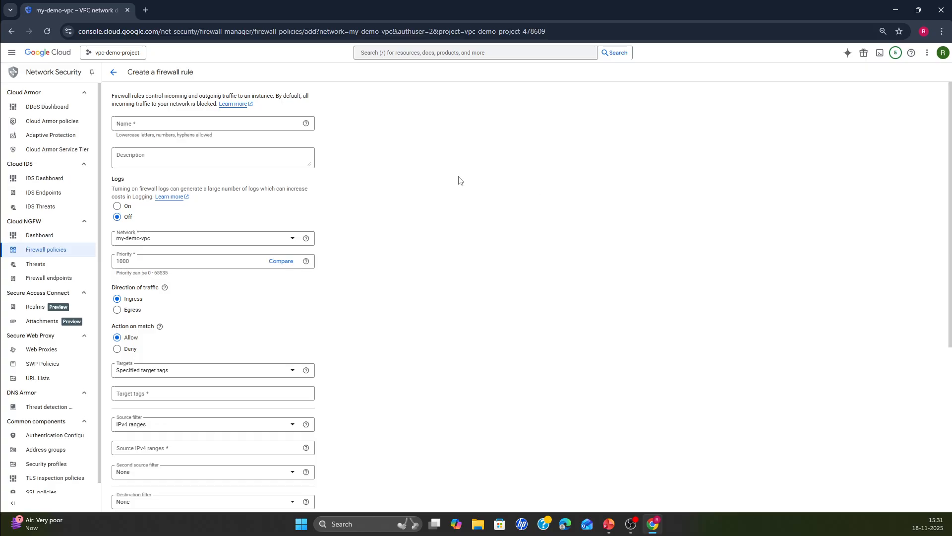
{"action": "left_click", "coordinate": [154, 124]}
{"action": "type", "text": "al"}
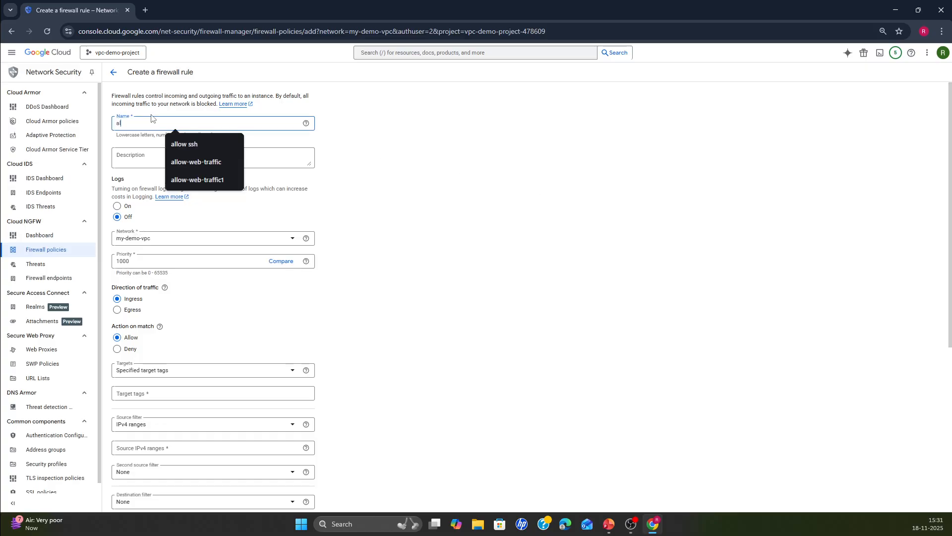
{"action": "type", "text": "low-ssh"}
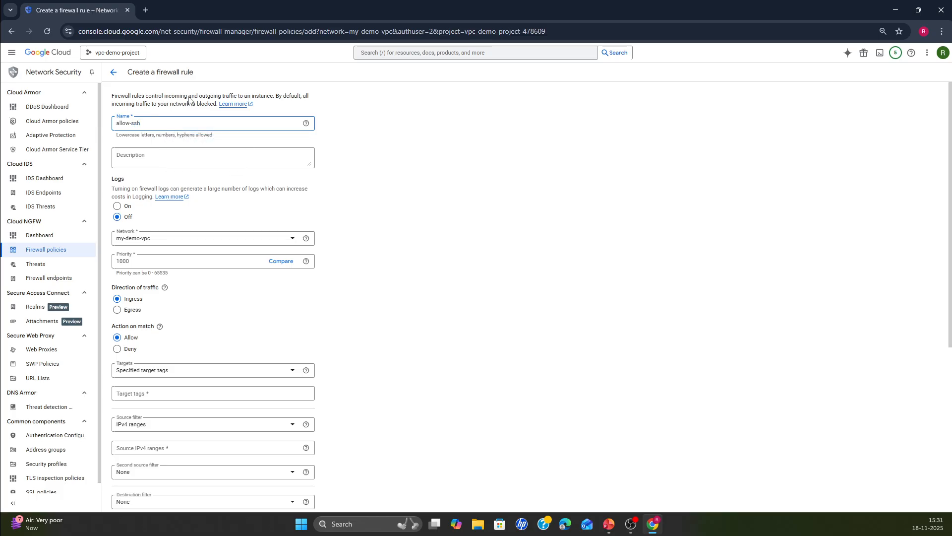
{"action": "left_click", "coordinate": [515, 287]}
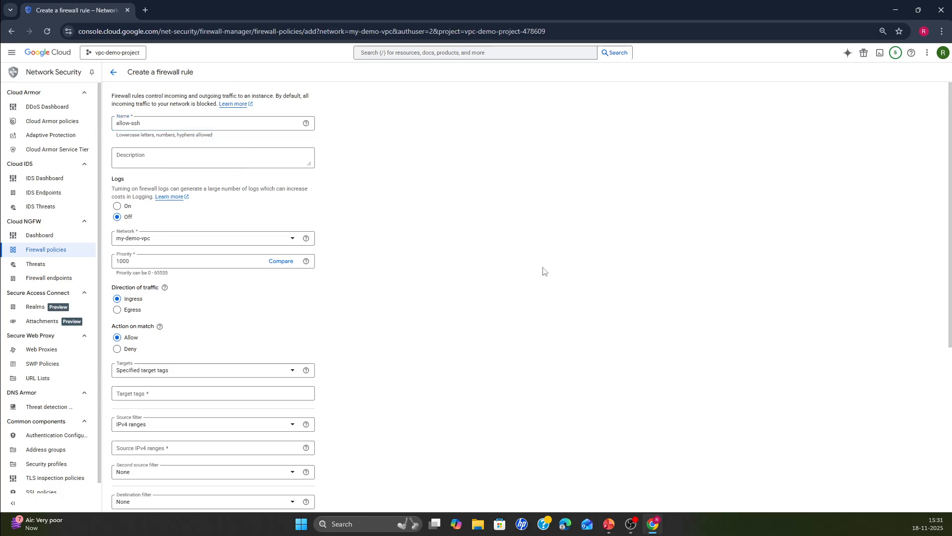
- Apply the allow-ssh rule to all instances in the network, with source IPv4 range 0.0.0.0/0
{"action": "scroll", "coordinate": [330, 323], "scroll_direction": "down", "scroll_amount": 2}
{"action": "left_click", "coordinate": [142, 277]}
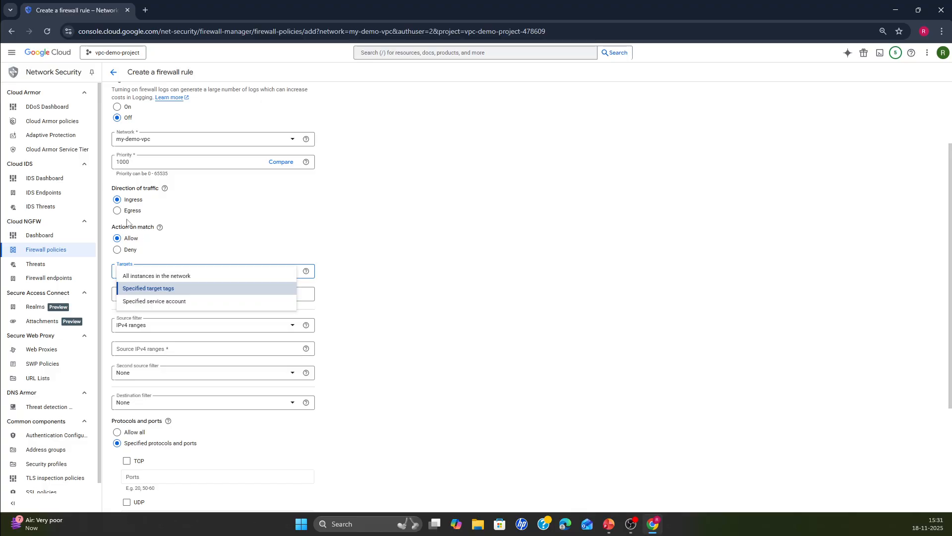
{"action": "left_click", "coordinate": [141, 277]}
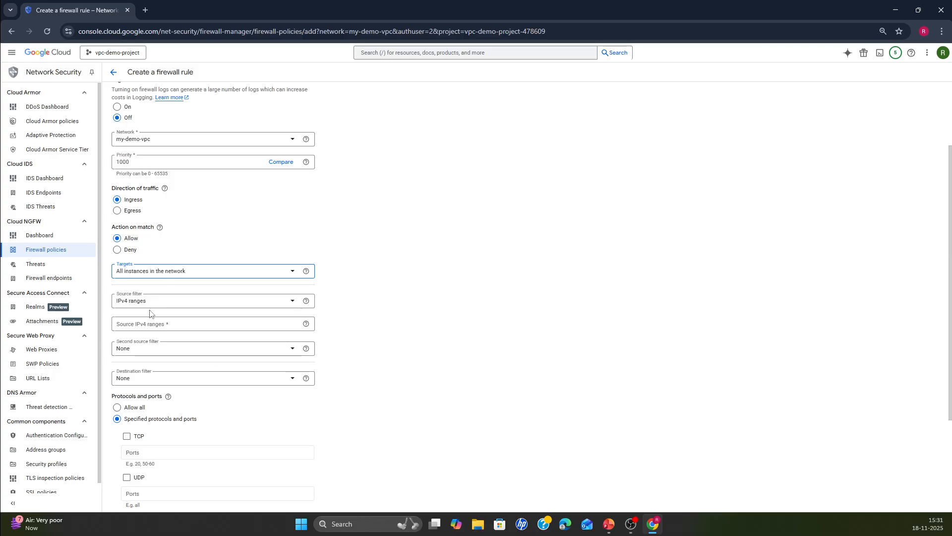
{"action": "left_click", "coordinate": [139, 328]}
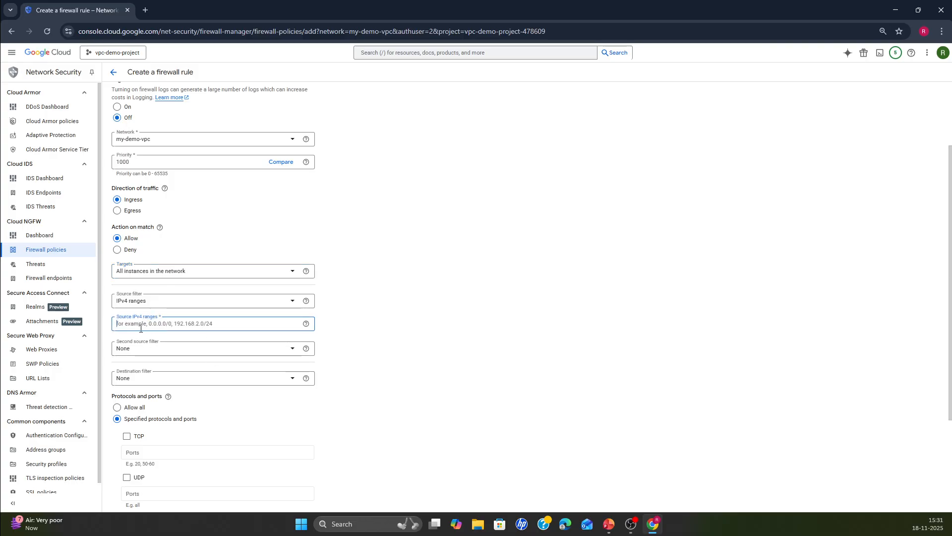
{"action": "type", "text": "0.0.0.0/0"}
{"action": "left_click", "coordinate": [406, 348]}
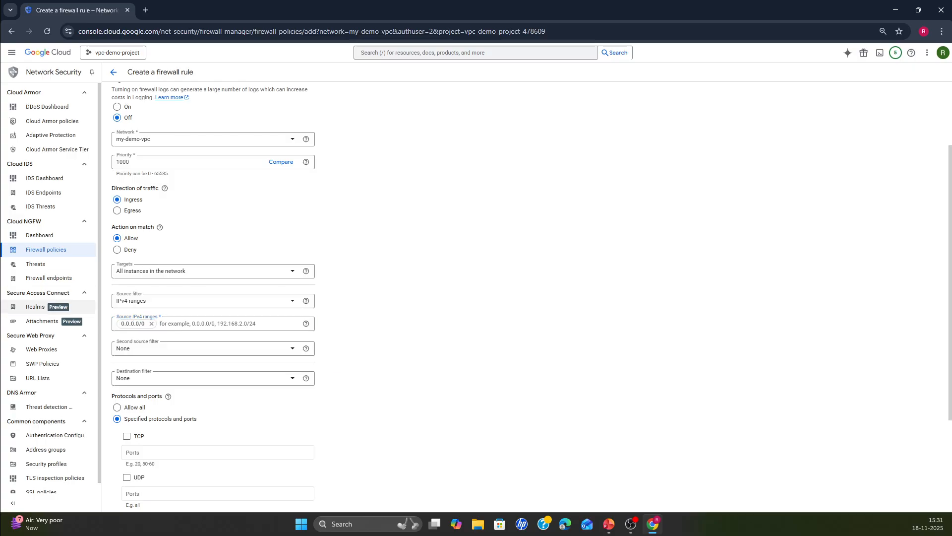
- Specify TCP port 22 as the protocol and port allowed by the allow-ssh rule
{"action": "scroll", "coordinate": [312, 337], "scroll_direction": "down", "scroll_amount": 2}
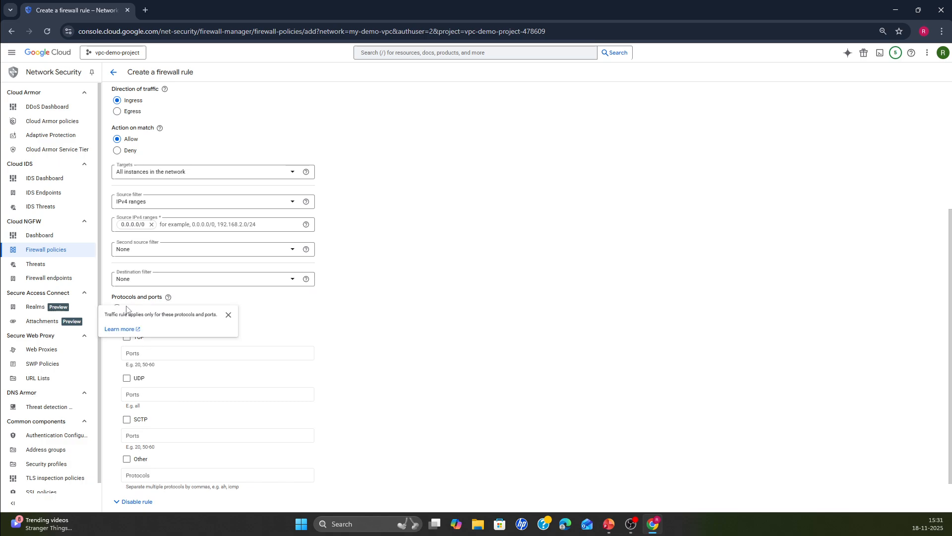
{"action": "left_click", "coordinate": [127, 337]}
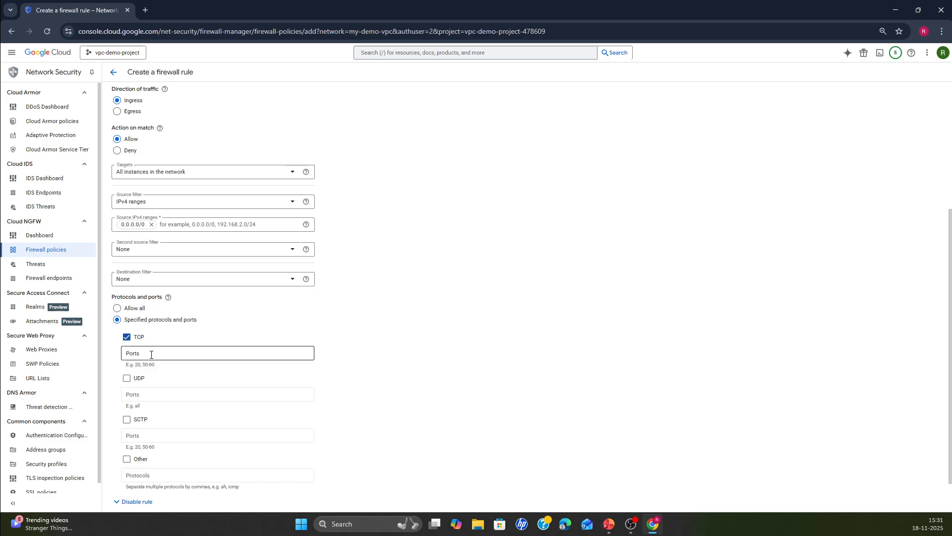
{"action": "type", "text": "22"}
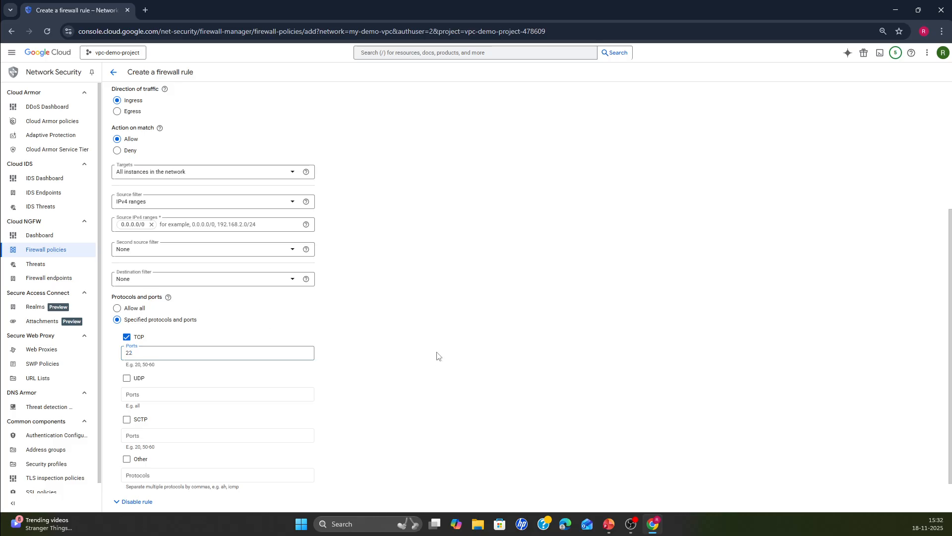
{"action": "scroll", "coordinate": [325, 314], "scroll_direction": "down", "scroll_amount": 1}
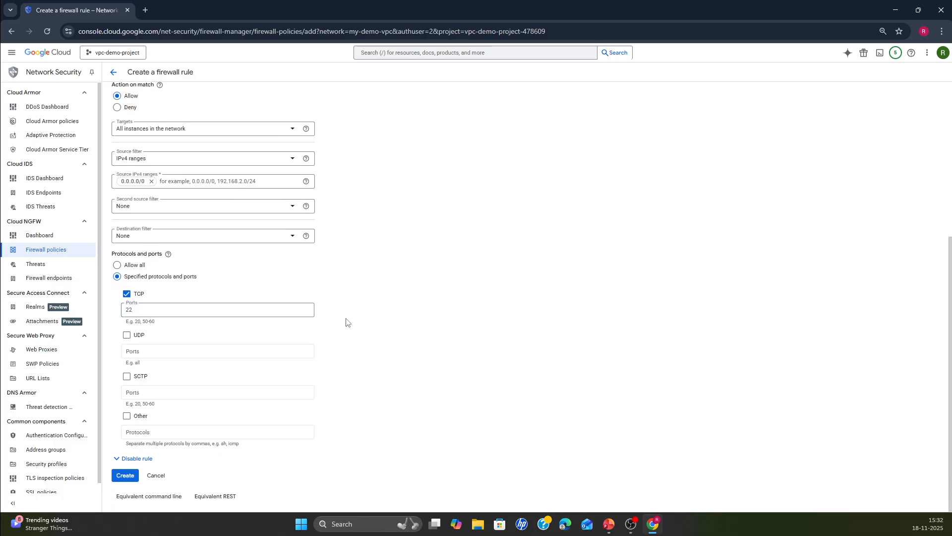
- Create the configured allow-ssh firewall rule and go to the VM instances list in Compute Engine
{"action": "left_click", "coordinate": [123, 476]}
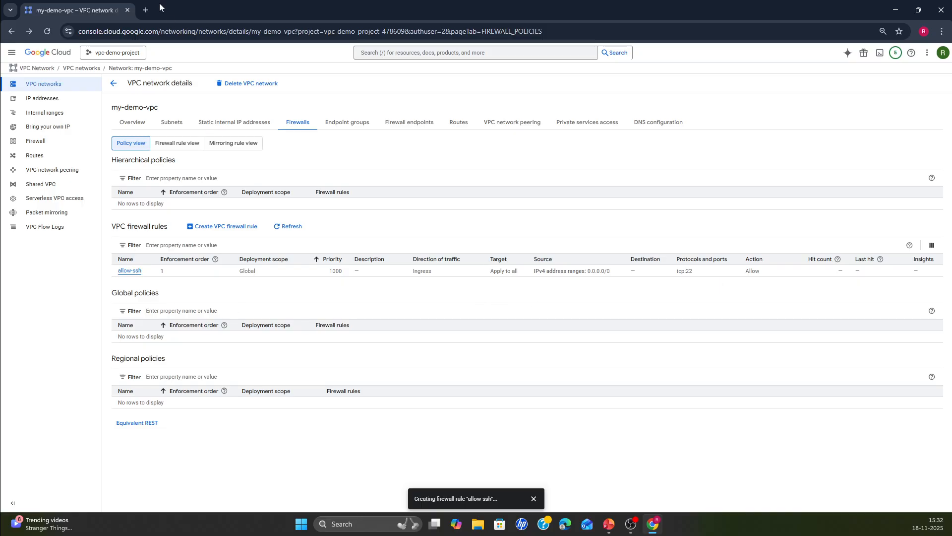
{"action": "left_click", "coordinate": [11, 52]}
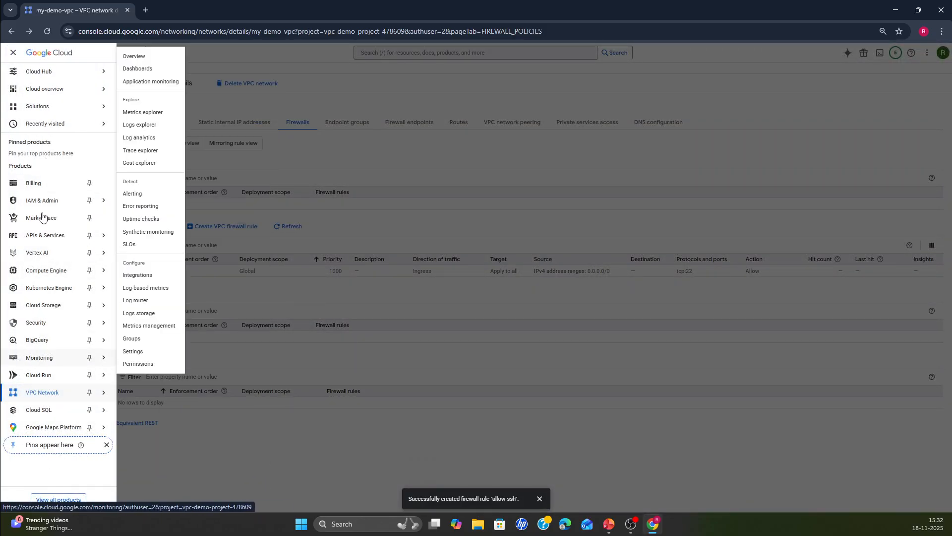
{"action": "left_click", "coordinate": [44, 275]}
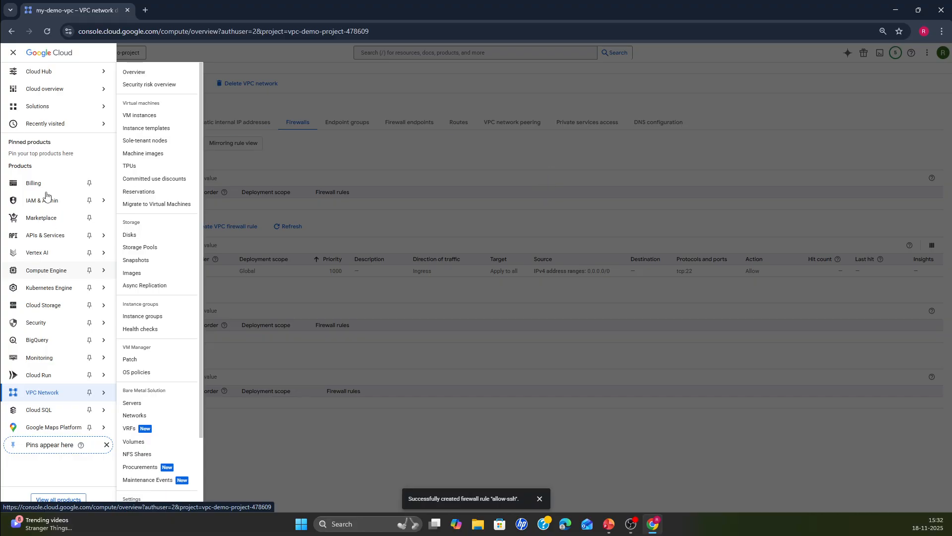
{"action": "left_click", "coordinate": [933, 243]}
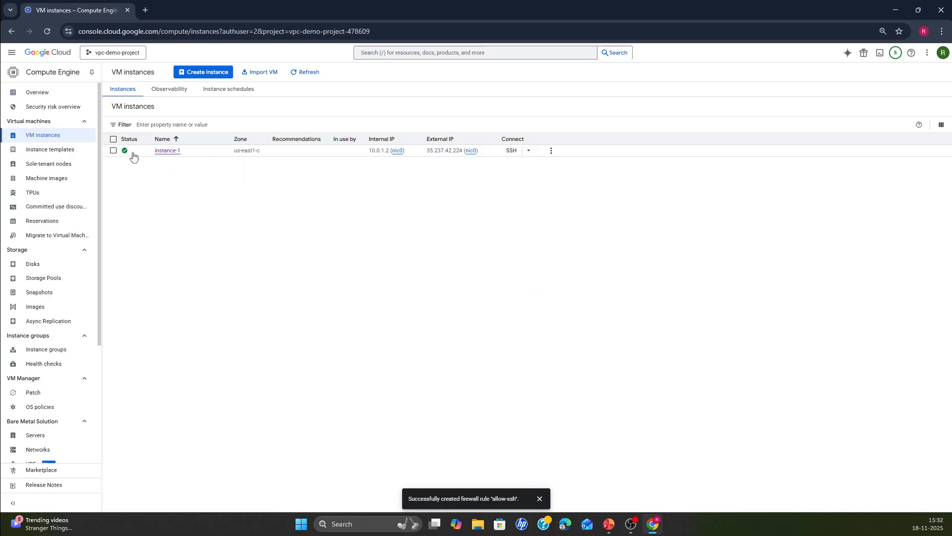
- Connect to instance-1 over SSH-in-browser, authorize the connection and maximize the terminal window
{"action": "left_click", "coordinate": [510, 150]}
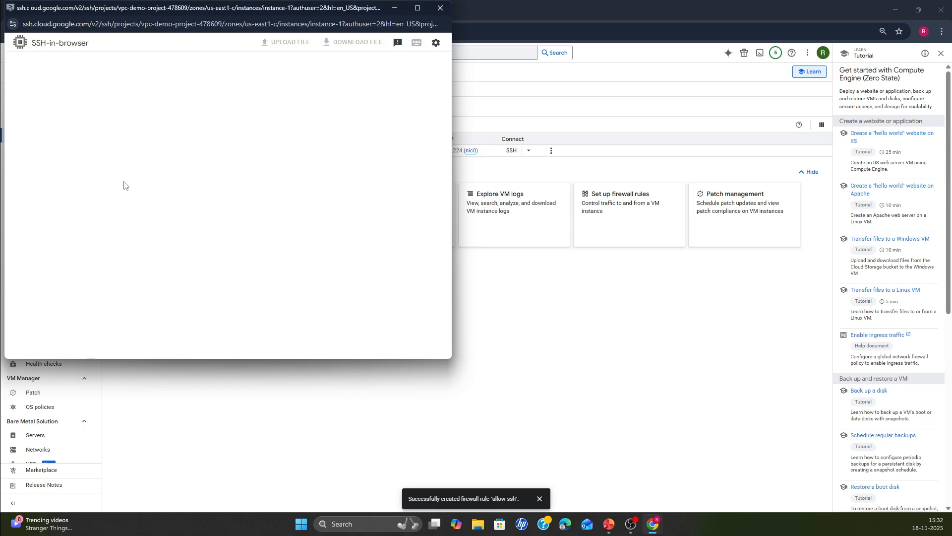
{"action": "left_click_drag", "start_coordinate": [127, 7], "coordinate": [296, 35]}
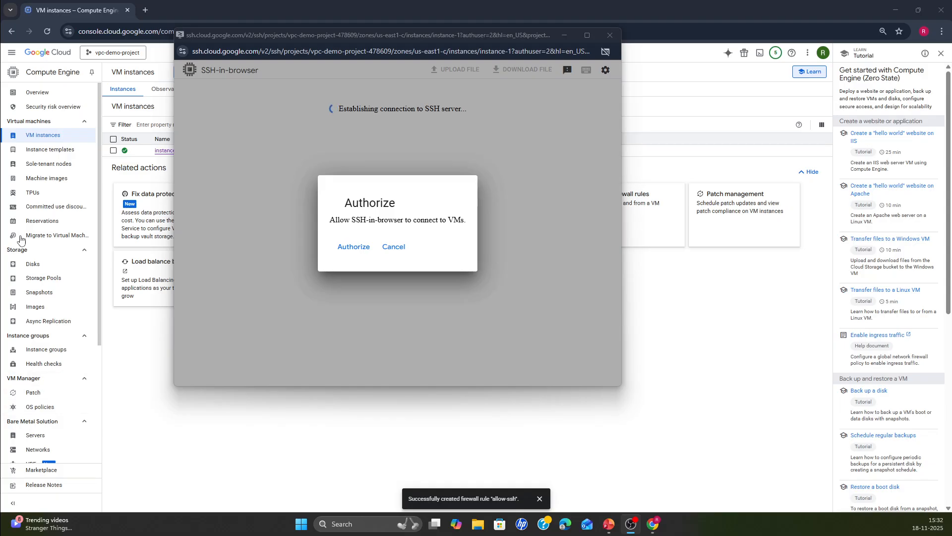
{"action": "left_click", "coordinate": [350, 252]}
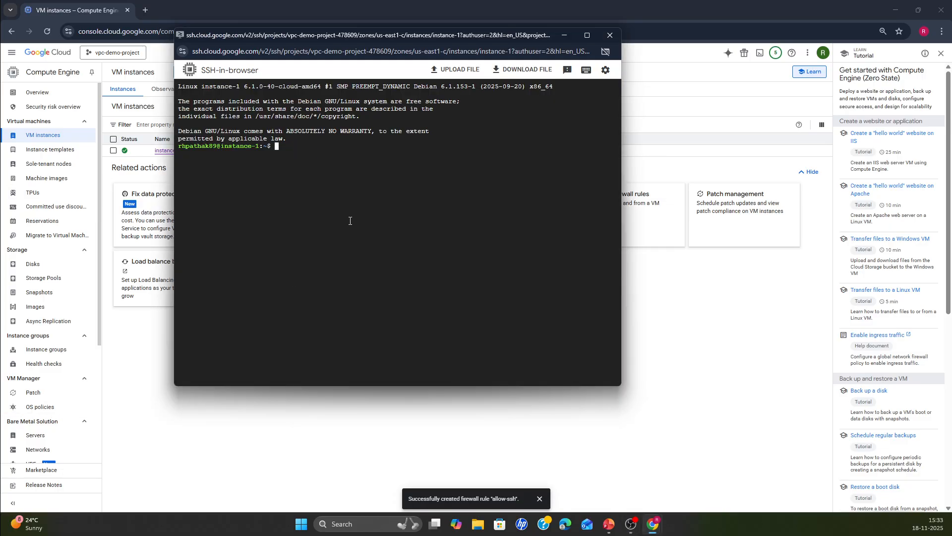
{"action": "left_click", "coordinate": [587, 35]}
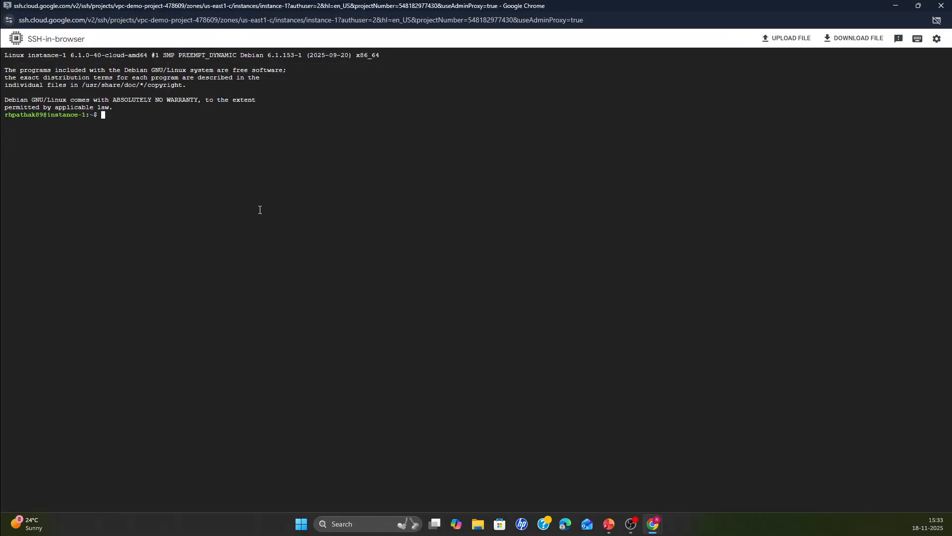
- Switch to the root user in the instance-1 terminal with sudo su
{"action": "type", "text": "apt"}
{"action": "key", "text": "BackSpace"}
{"action": "key", "text": "BackSpace"}
{"action": "key", "text": "BackSpace"}
{"action": "key", "text": "BackSpace"}
{"action": "key", "text": "BackSpace"}
{"action": "type", "text": "sudo su"}
{"action": "key", "text": "Return"}
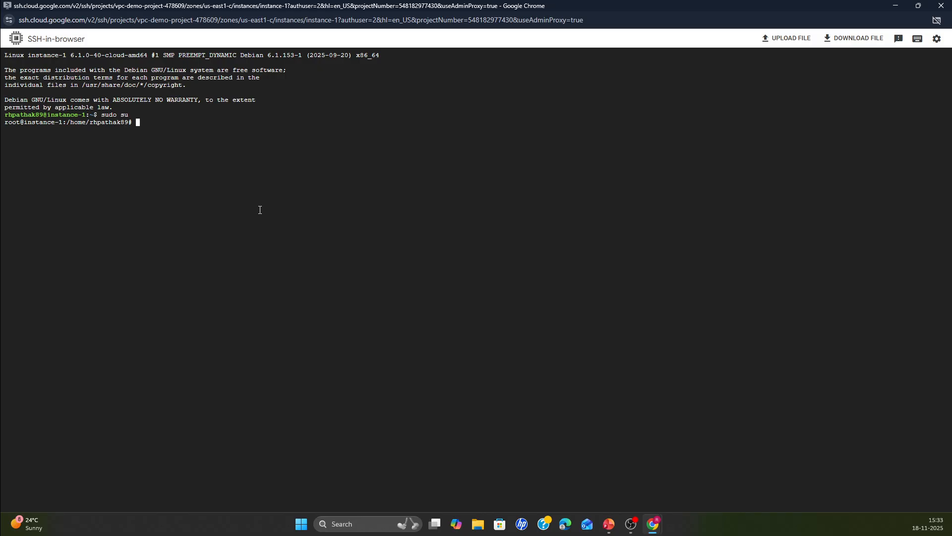
{"action": "key", "text": "Return"}
{"action": "key", "text": "Return"}
{"action": "key", "text": "Return"}
- Display the operating system details with cat /etc/os-release and the network interface addresses with ip add
{"action": "type", "text": "cat /"}
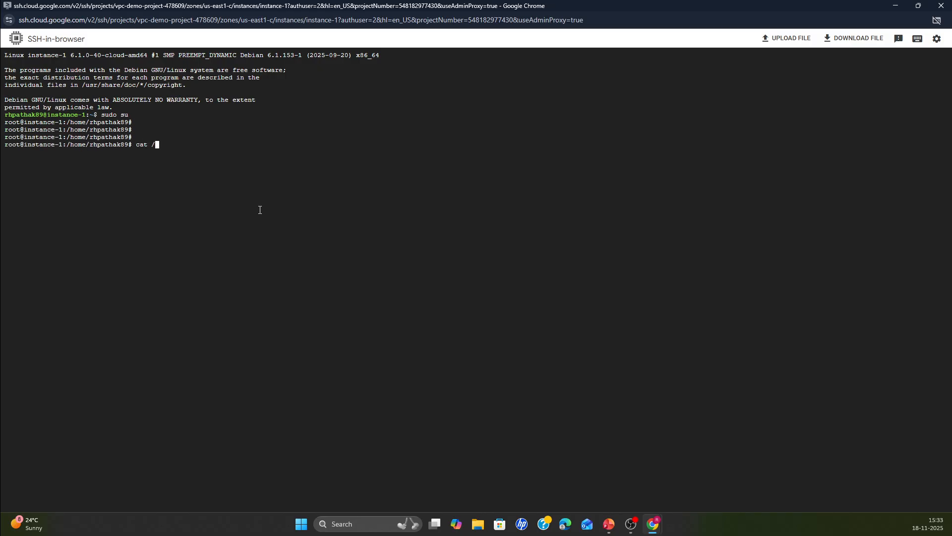
{"action": "type", "text": "etc/os-"}
{"action": "key", "text": "Tab"}
{"action": "key", "text": "Return"}
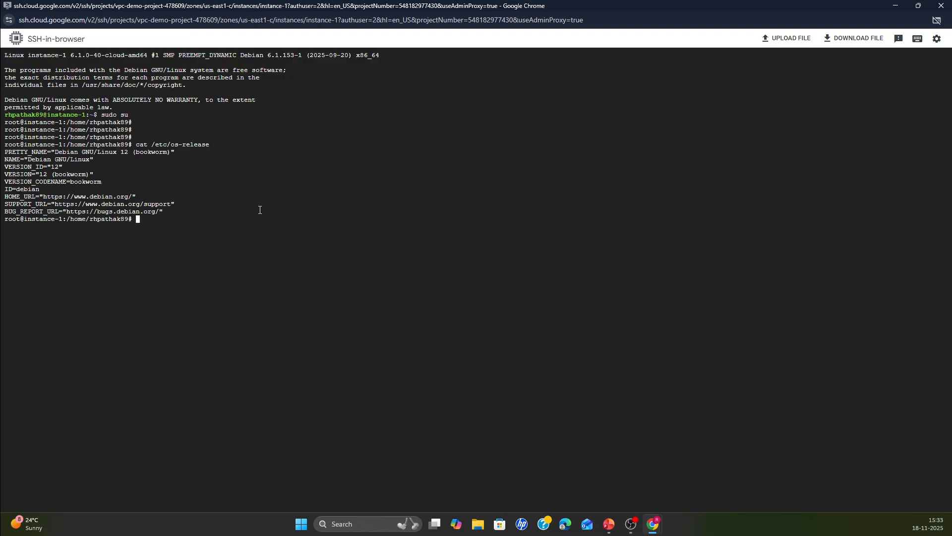
{"action": "type", "text": "ip add"}
{"action": "key", "text": "Return"}
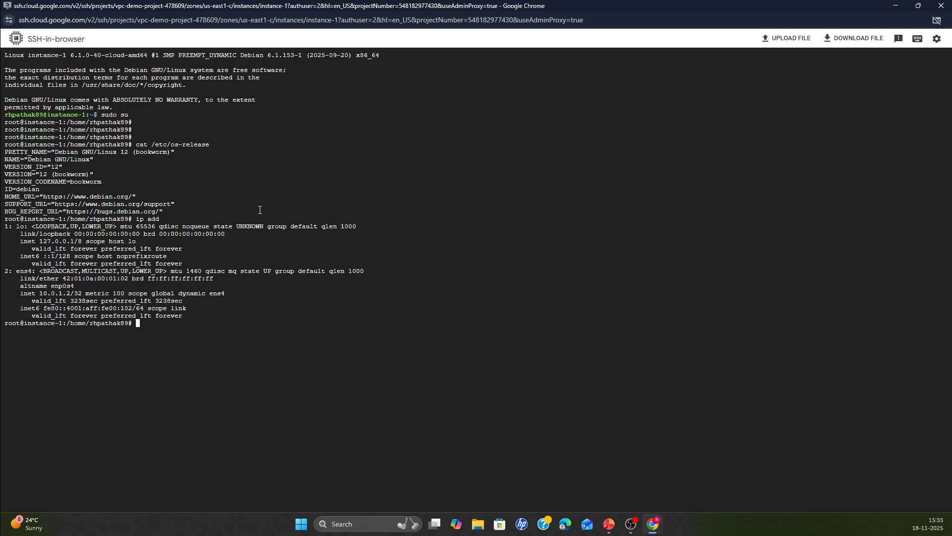